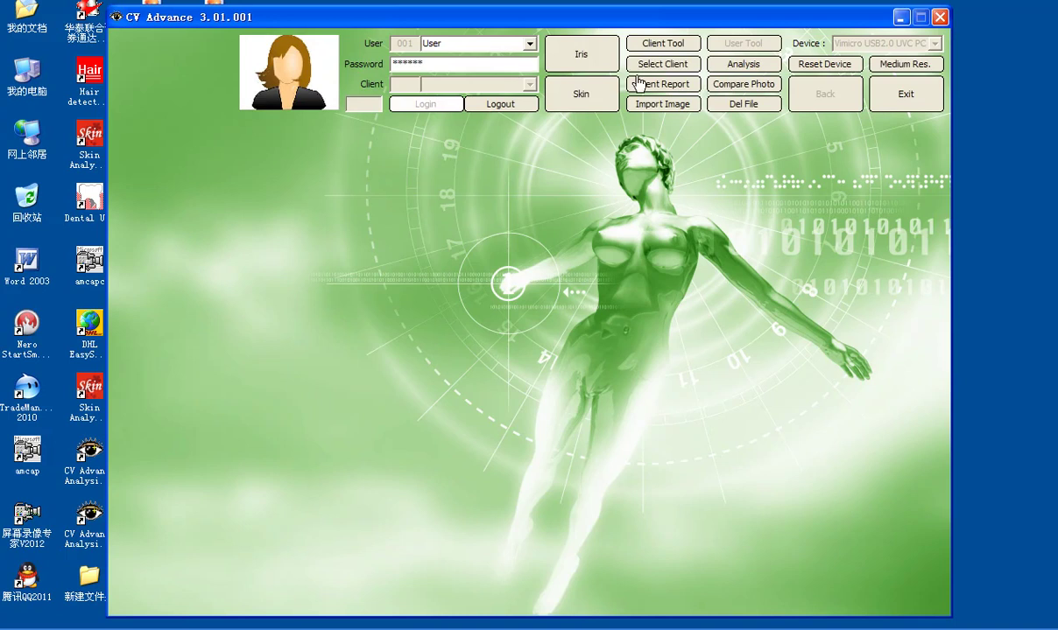
Fill in a new client record with the client's full name, sex Male, and the birth year and month.
{"action": "left_click", "coordinate": [636, 66]}
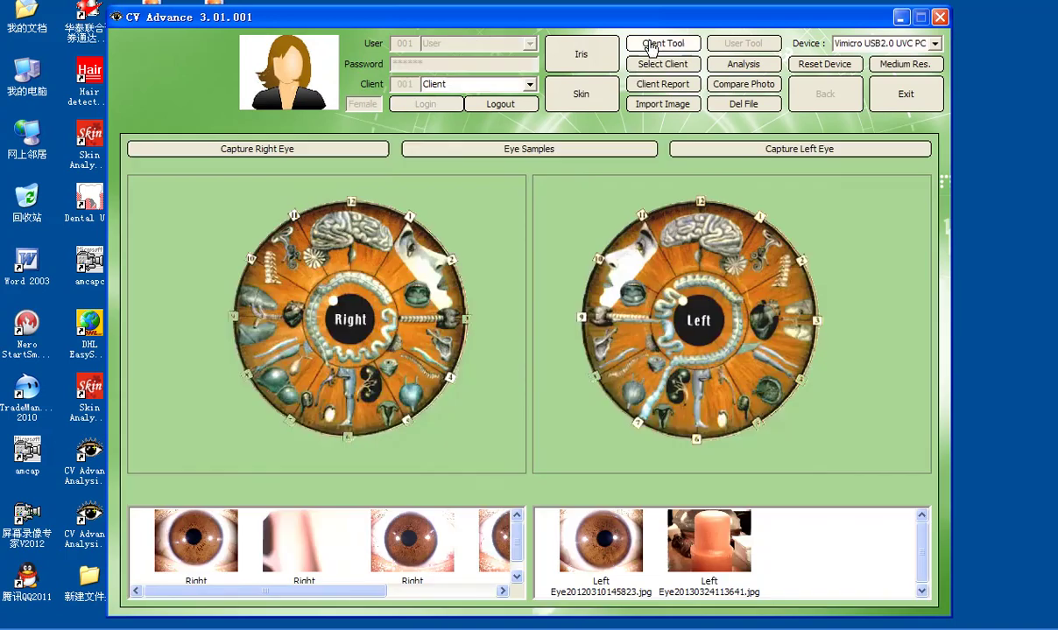
{"action": "left_click", "coordinate": [661, 46]}
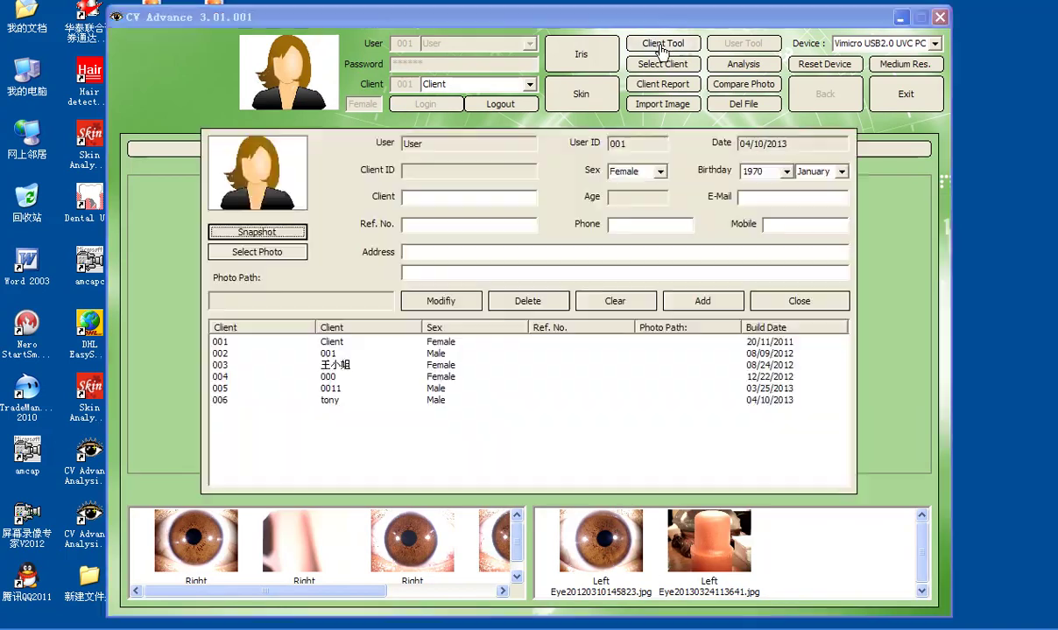
{"action": "left_click", "coordinate": [441, 198]}
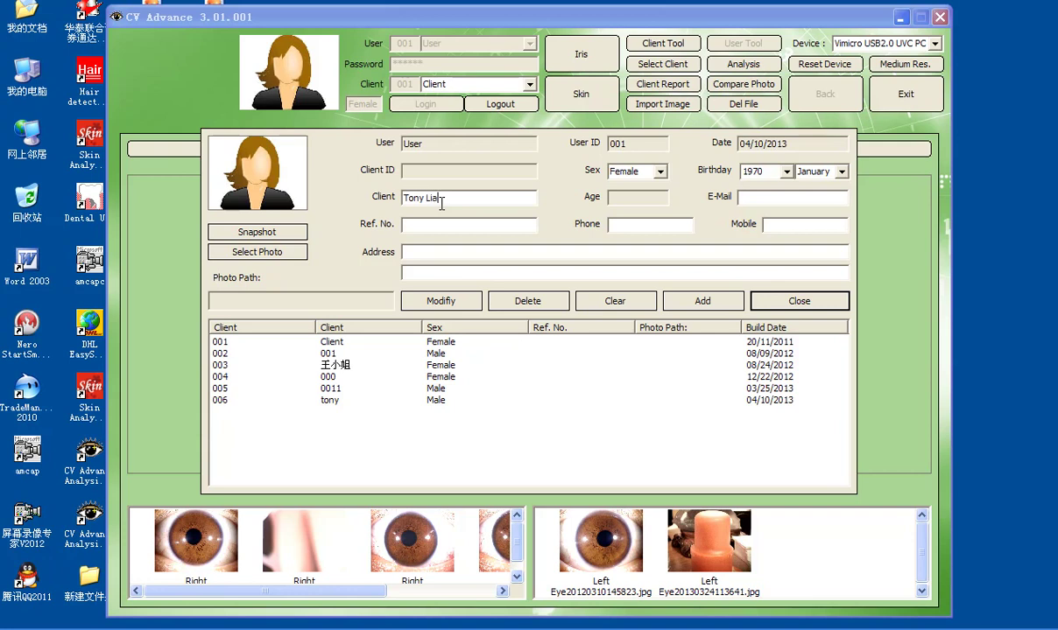
{"action": "left_click", "coordinate": [652, 172]}
{"action": "left_click", "coordinate": [629, 191]}
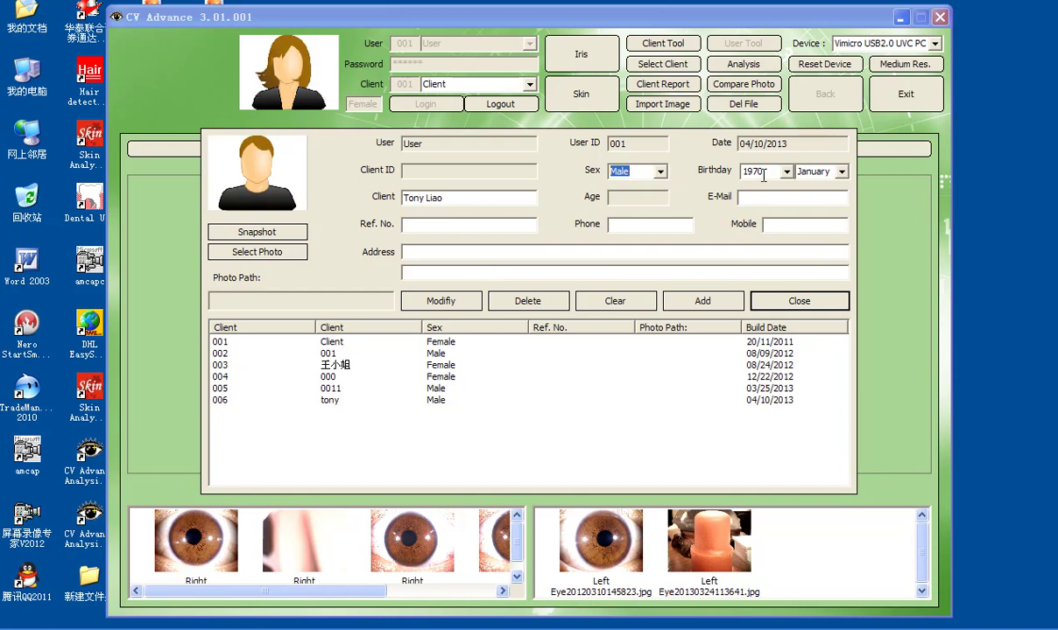
{"action": "key", "text": "Tab"}
{"action": "left_click", "coordinate": [763, 172]}
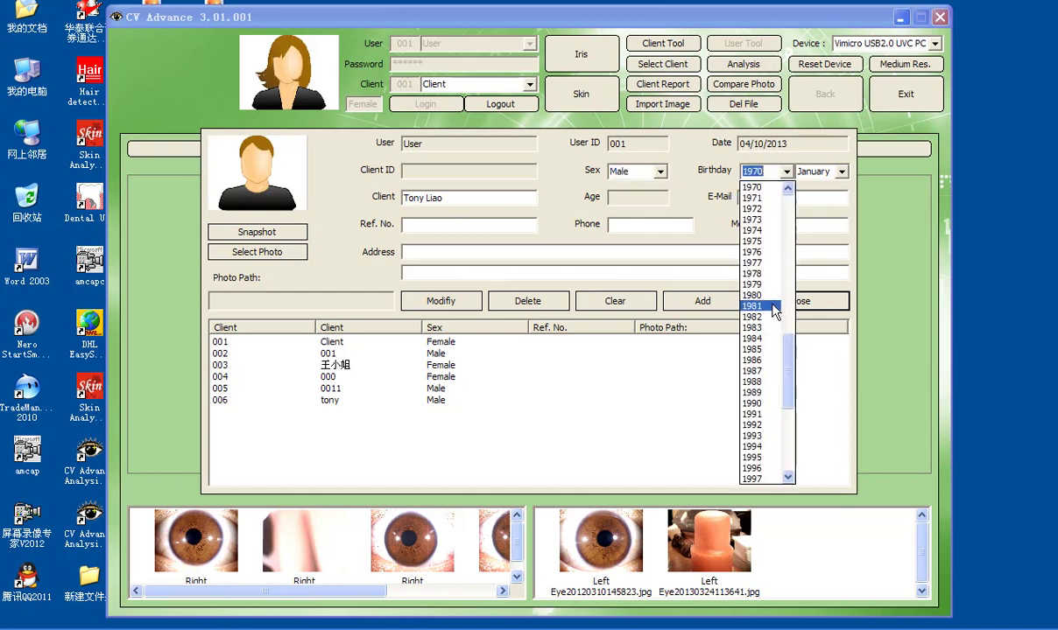
{"action": "left_click", "coordinate": [772, 316]}
{"action": "left_click", "coordinate": [805, 172]}
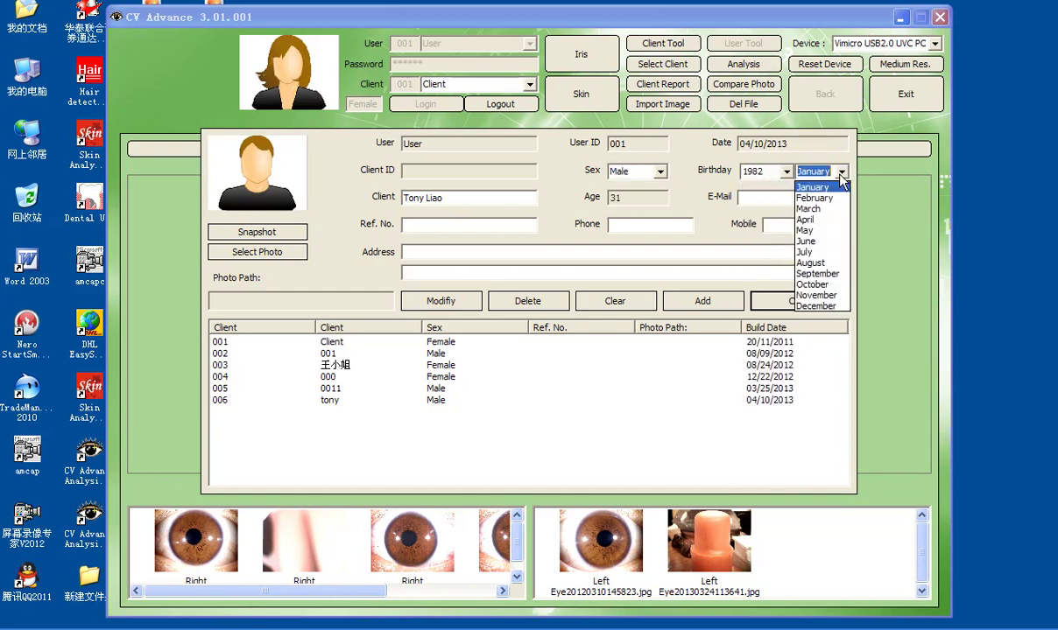
{"action": "left_click", "coordinate": [803, 219]}
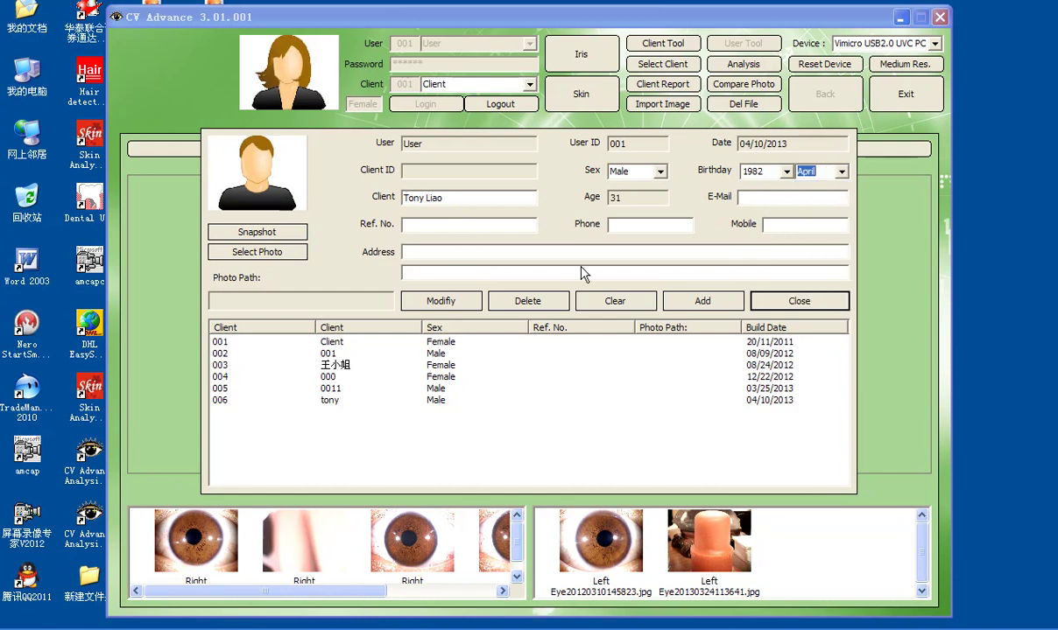
Add the completed record to the client list and make the new client the active one.
{"action": "left_click", "coordinate": [669, 296]}
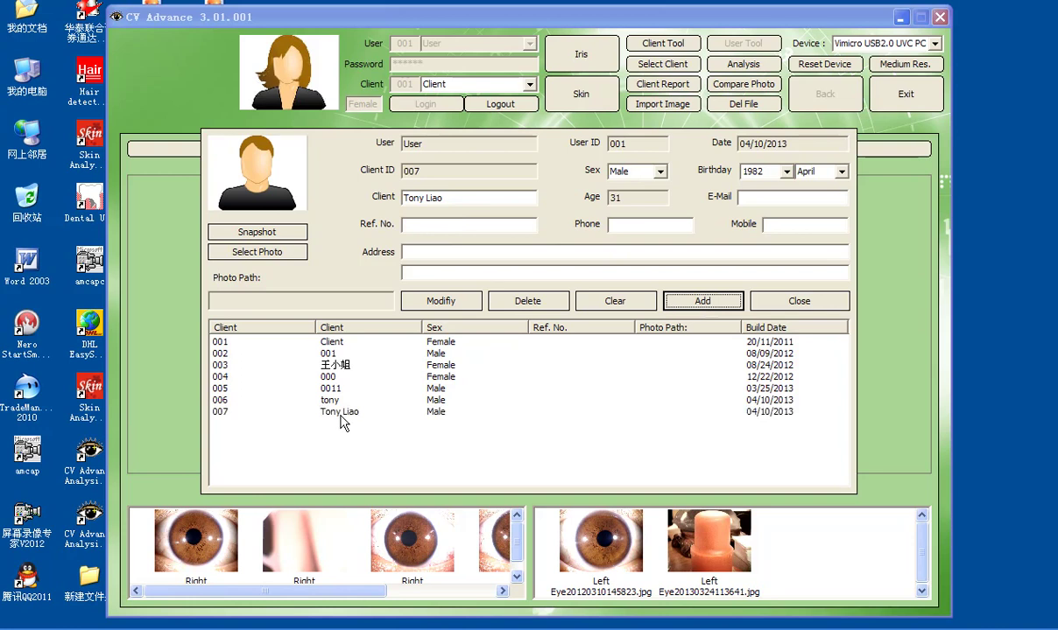
{"action": "left_click", "coordinate": [340, 413]}
{"action": "left_click", "coordinate": [816, 301]}
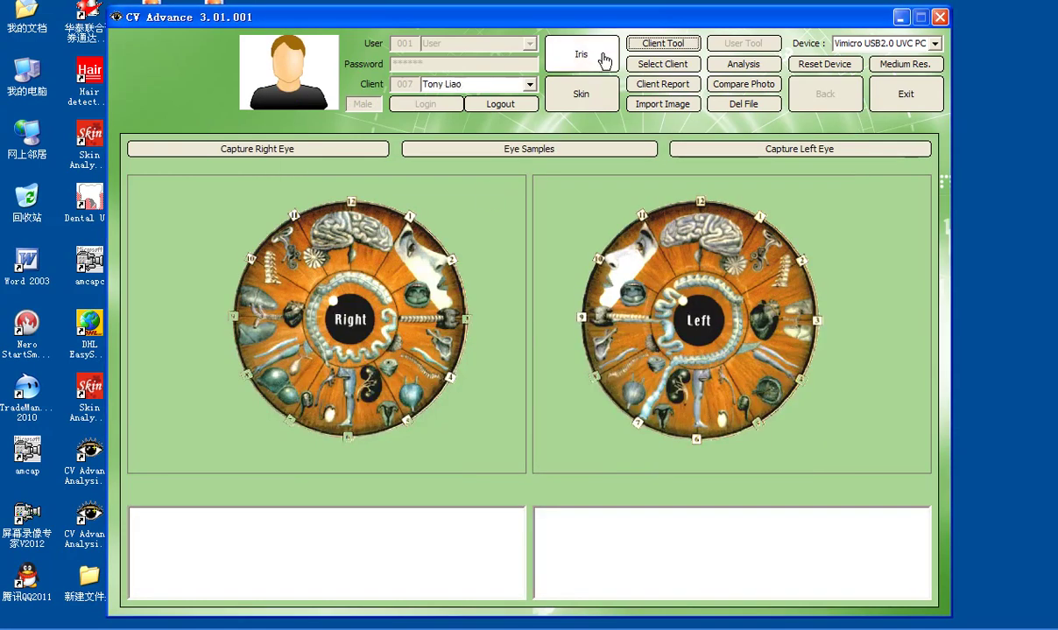
Capture a right-eye image and a left-eye image for the active client.
{"action": "left_click", "coordinate": [314, 153]}
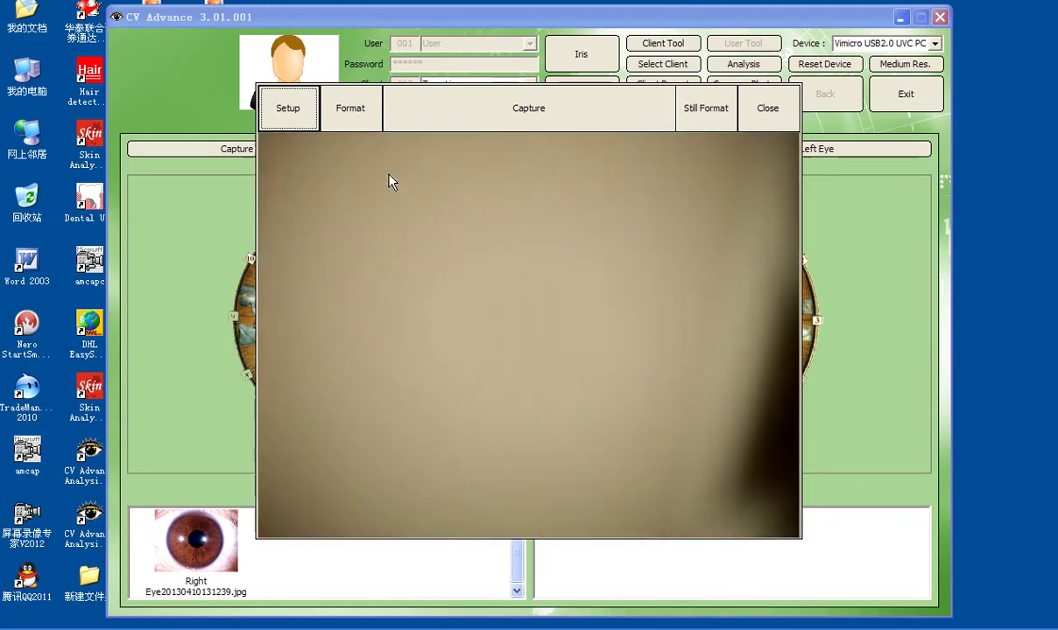
{"action": "left_click", "coordinate": [776, 120]}
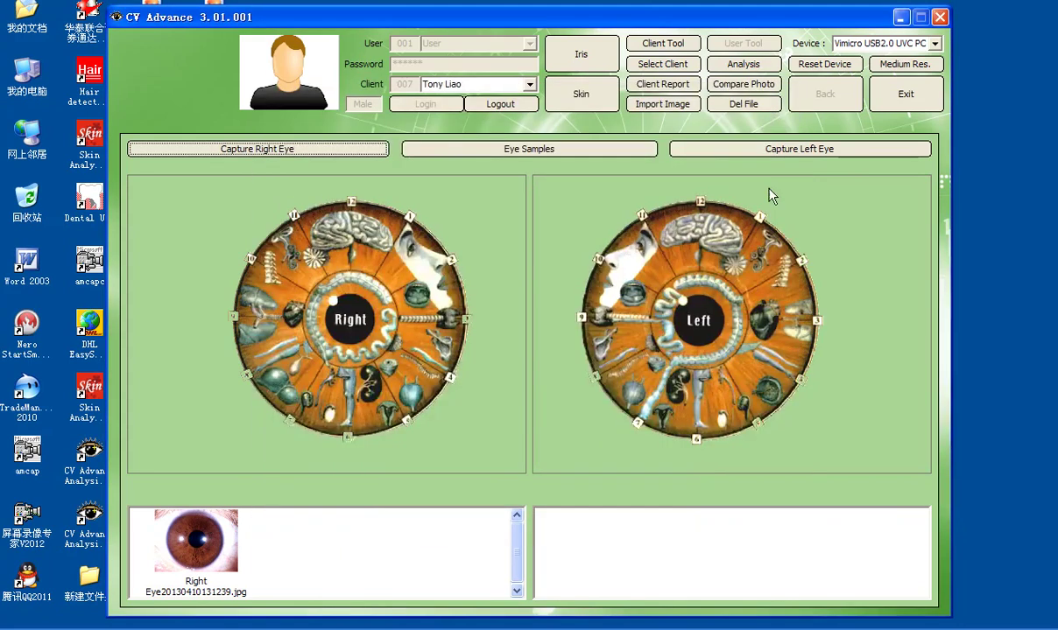
{"action": "left_click", "coordinate": [729, 149]}
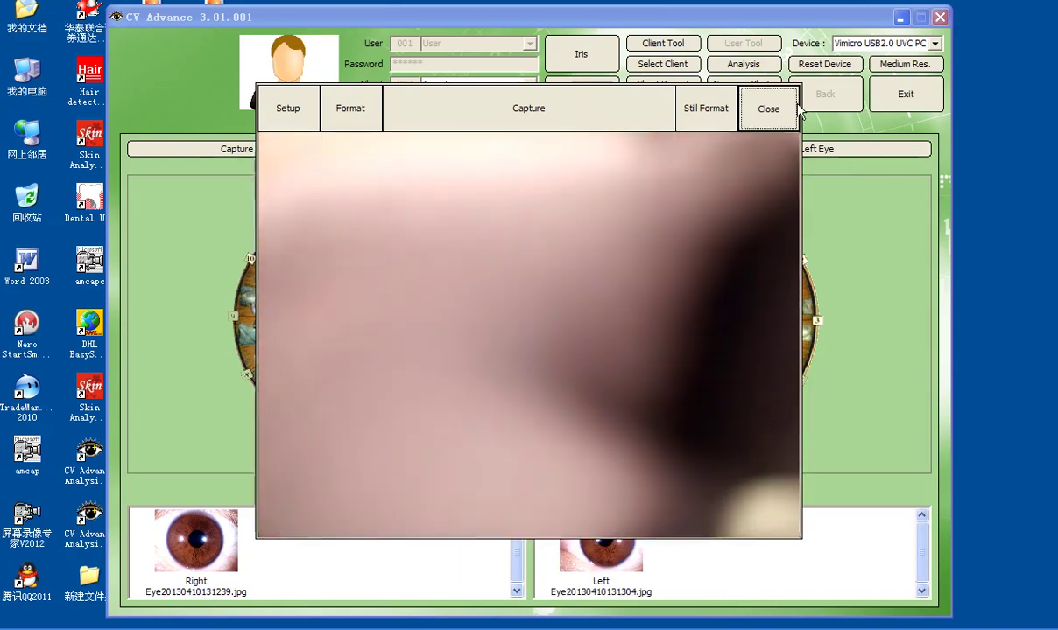
{"action": "left_click", "coordinate": [769, 109]}
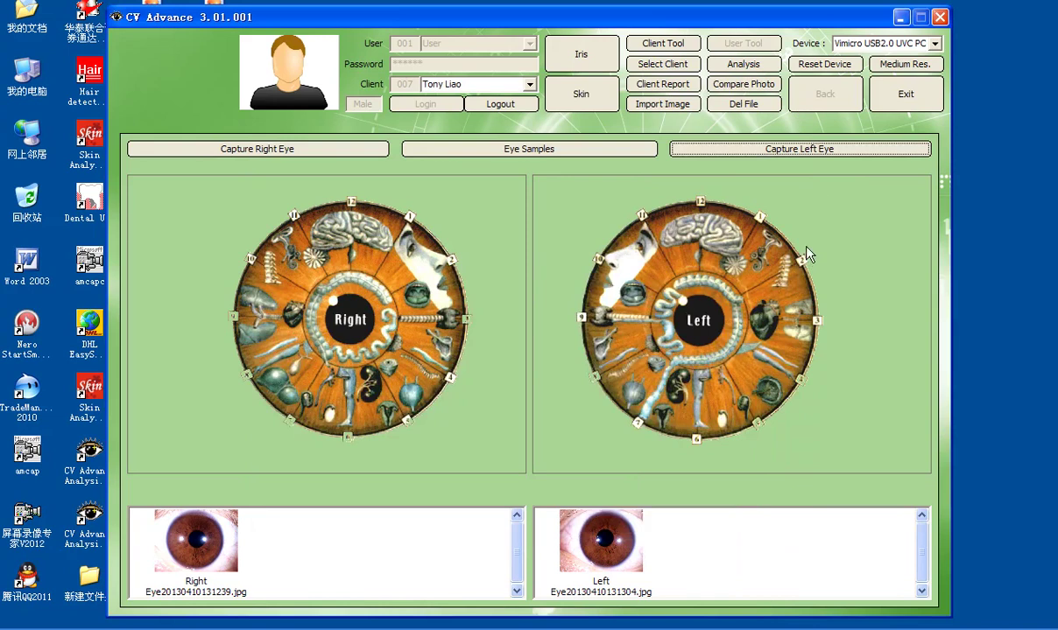
Load the captured left-eye and right-eye images and bring up the right eye for analysis.
{"action": "double_click", "coordinate": [588, 526]}
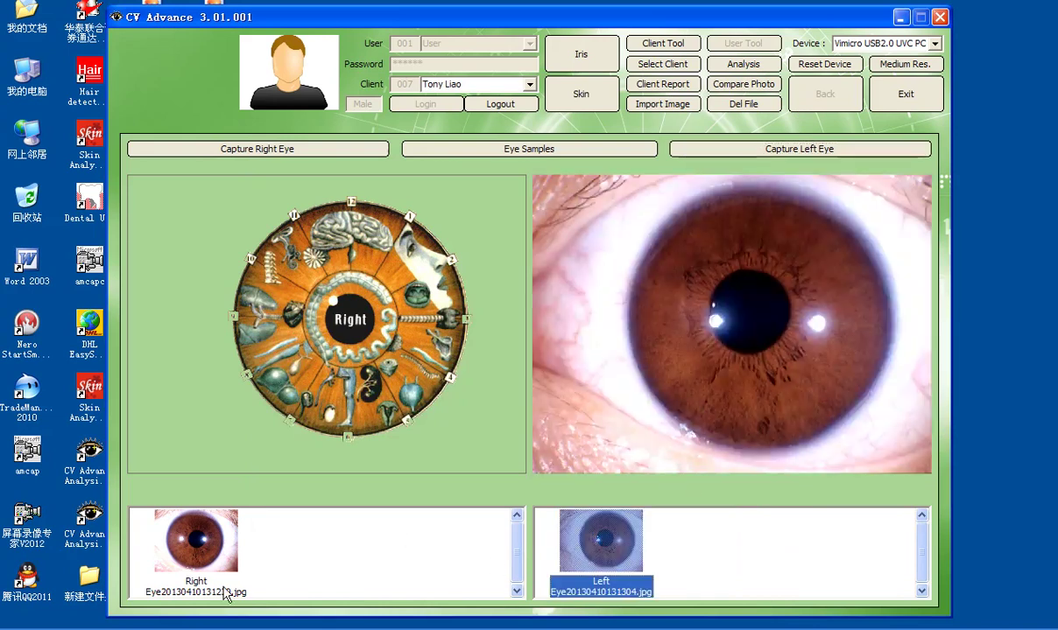
{"action": "double_click", "coordinate": [210, 567]}
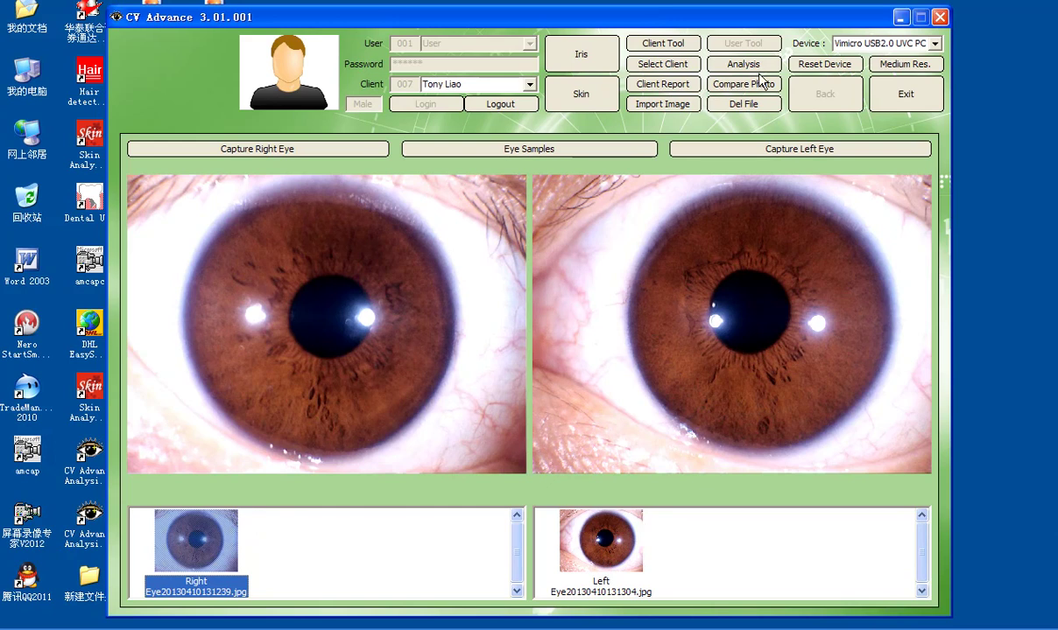
{"action": "left_click", "coordinate": [713, 65]}
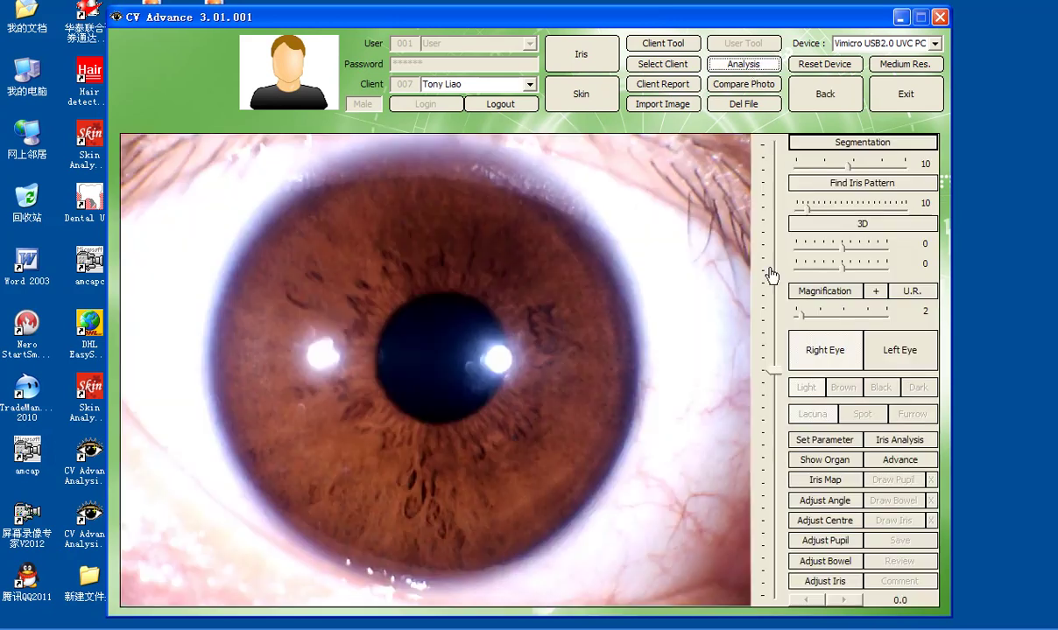
{"action": "left_click", "coordinate": [836, 346]}
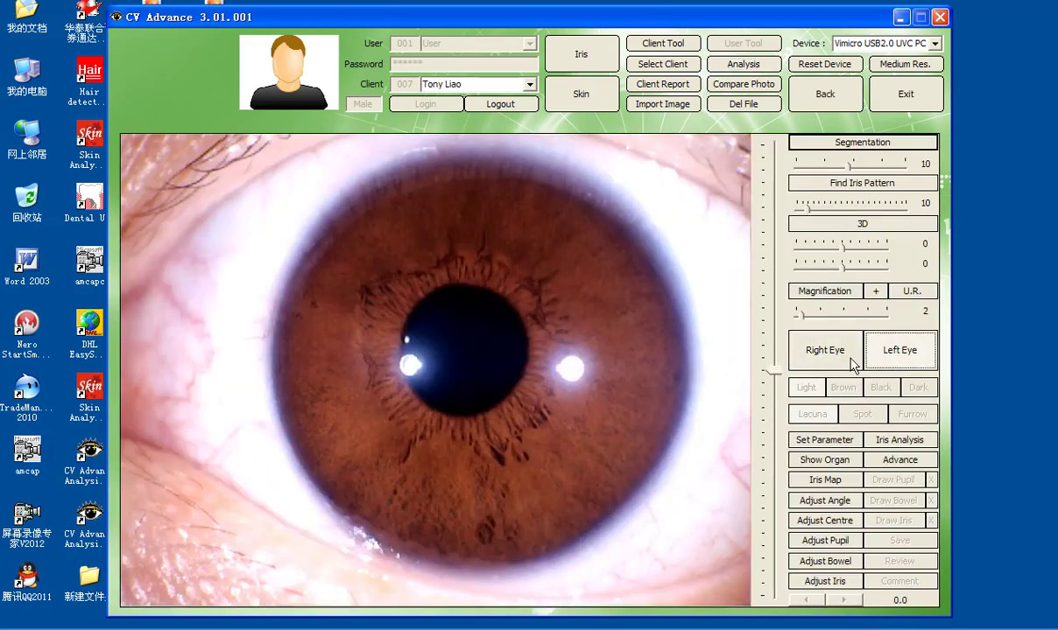
{"action": "left_click", "coordinate": [836, 360]}
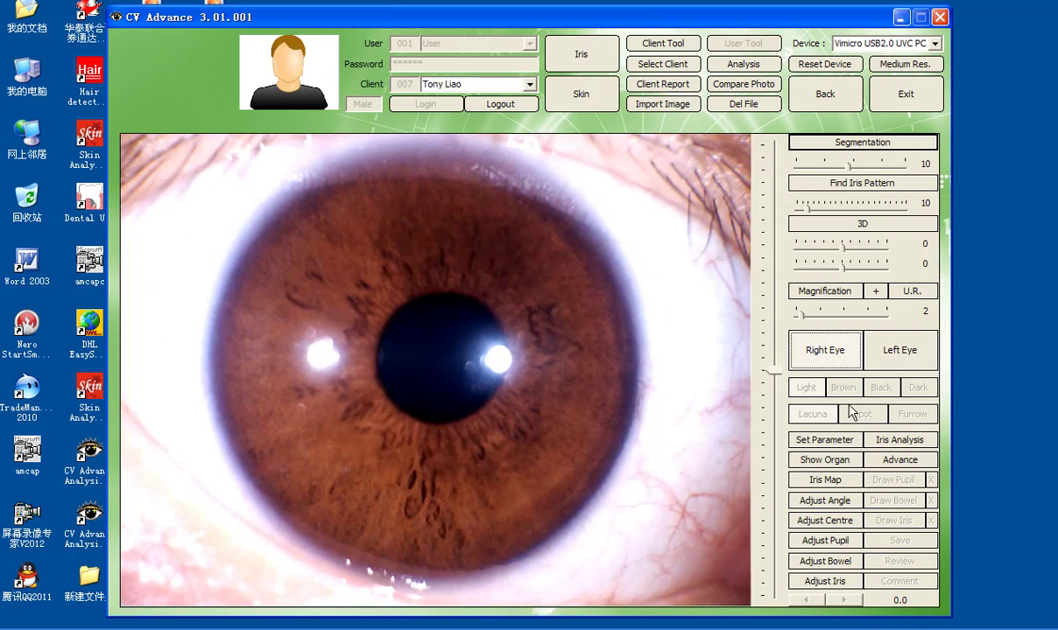
Set the right eye's parameters by marking the pupil centre and fitting the pupil, bowel and iris circles.
{"action": "left_click", "coordinate": [823, 442]}
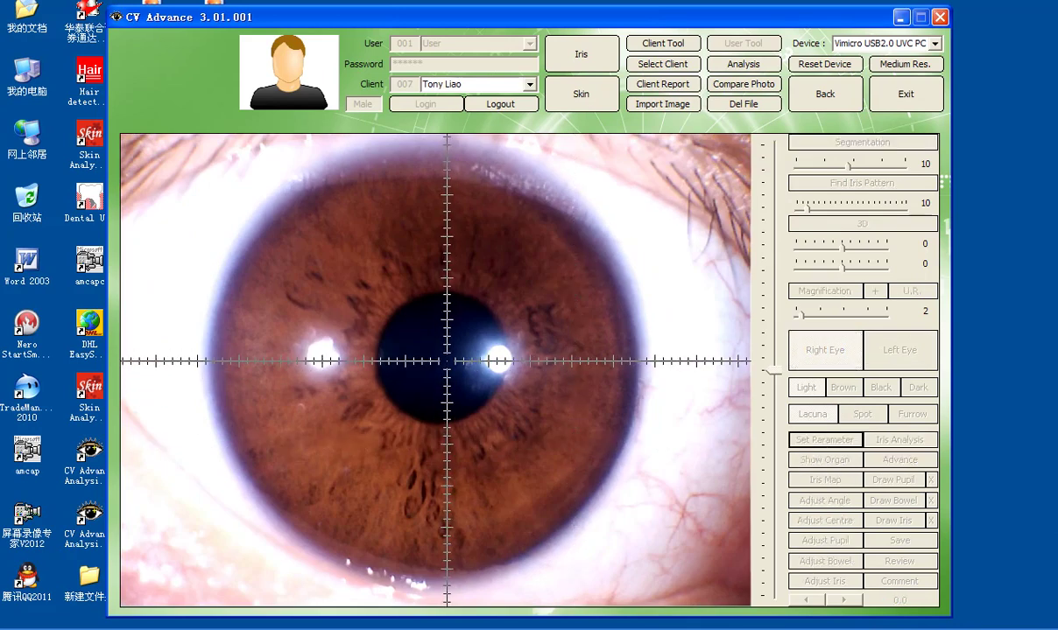
{"action": "left_click_drag", "start_coordinate": [447, 360], "coordinate": [552, 405]}
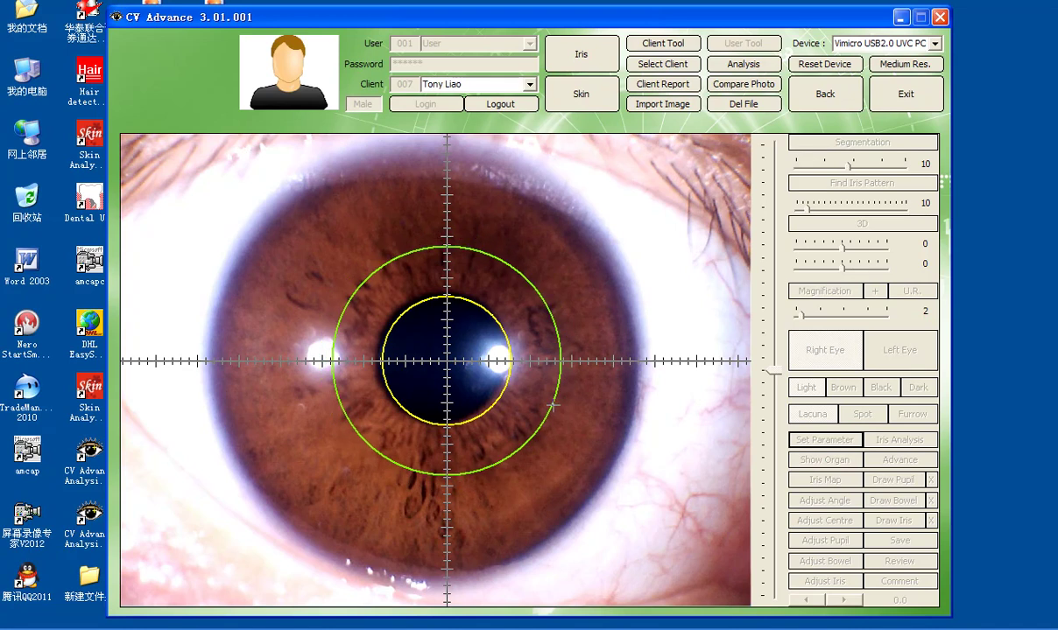
{"action": "left_click_drag", "start_coordinate": [552, 405], "coordinate": [636, 472]}
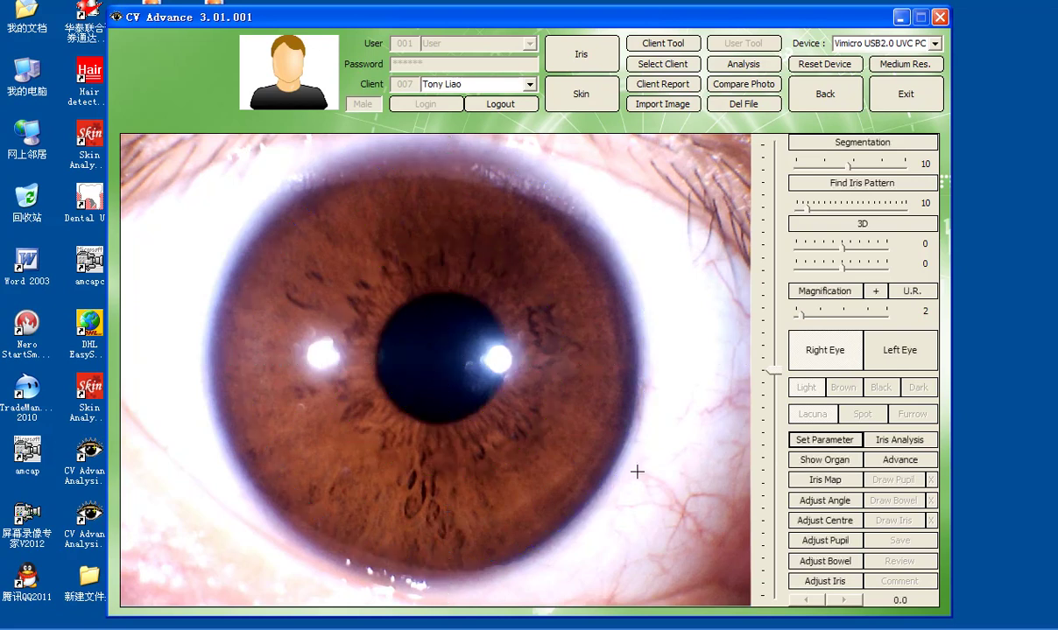
{"action": "left_click", "coordinate": [824, 480]}
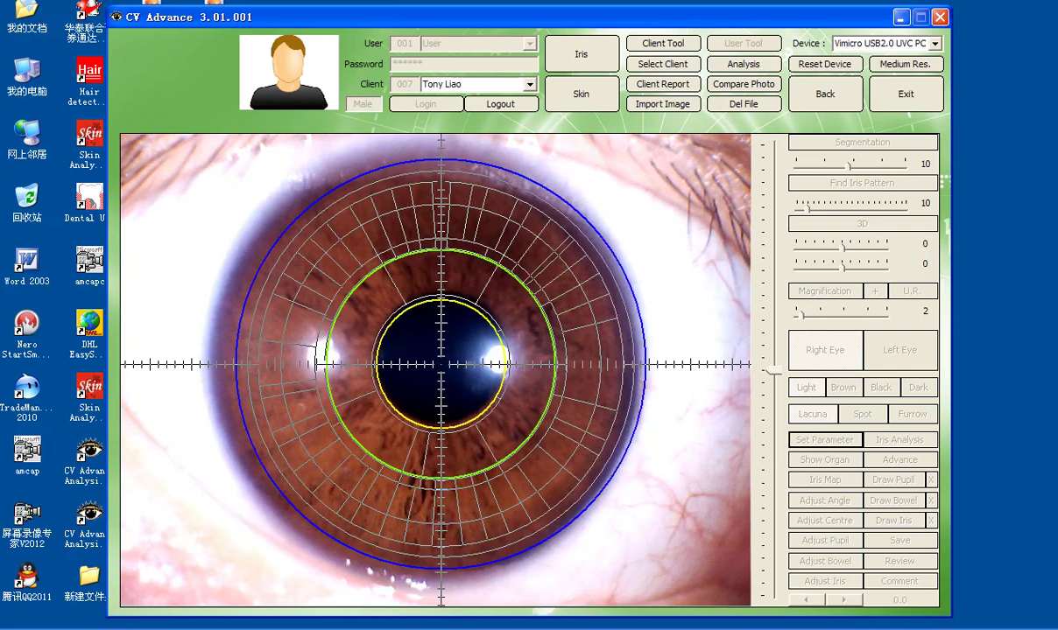
{"action": "left_click", "coordinate": [480, 435]}
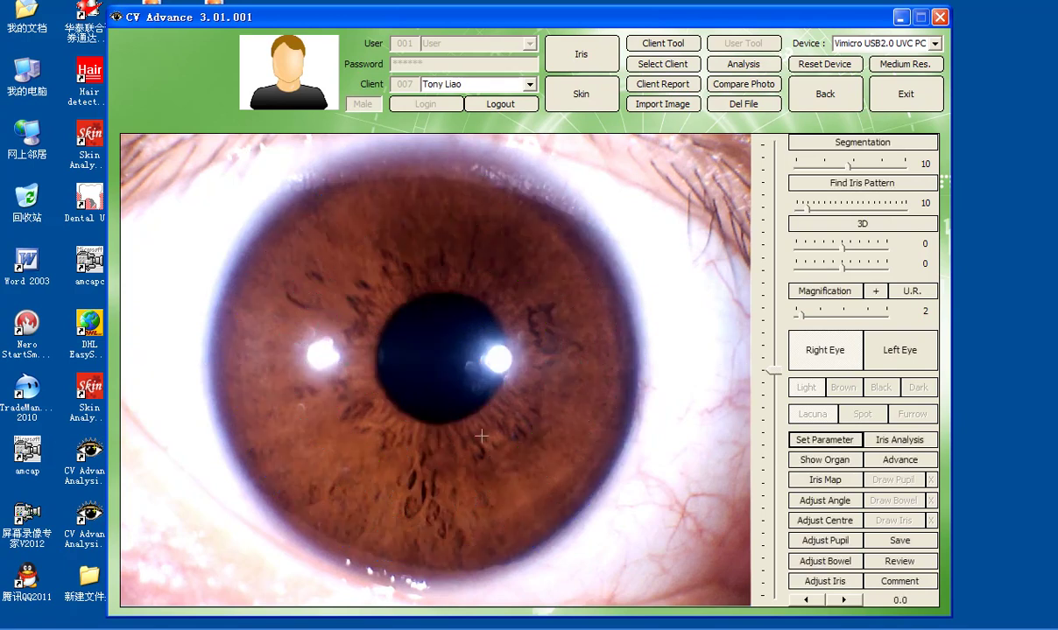
Start the right eye's iris analysis with organ display on, colour Light and shape Lacuna.
{"action": "left_click", "coordinate": [898, 440]}
{"action": "left_click", "coordinate": [824, 459]}
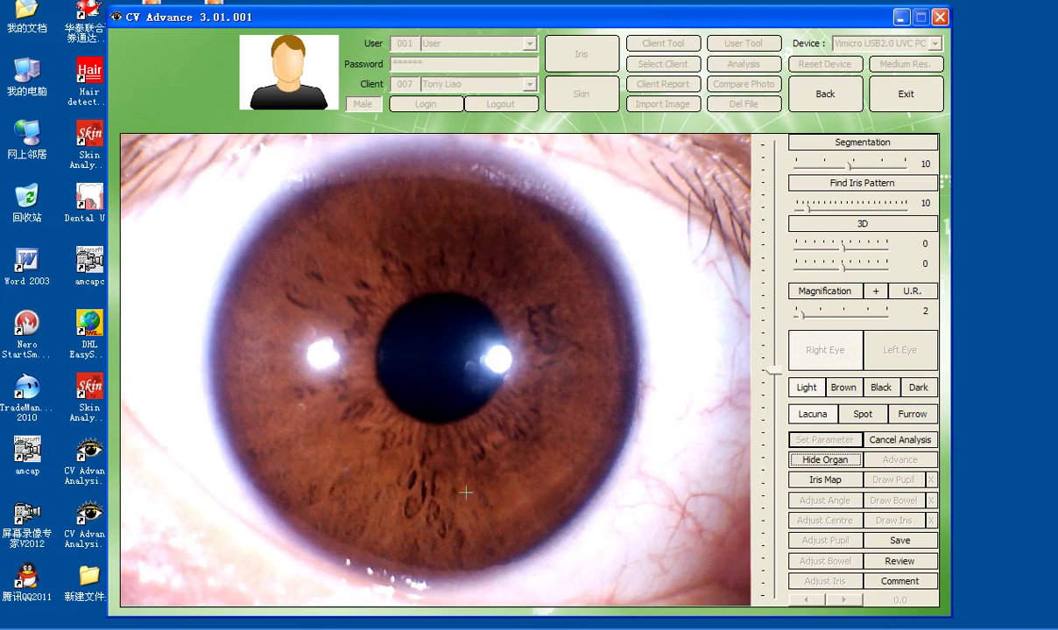
{"action": "left_click", "coordinate": [806, 387]}
{"action": "left_click", "coordinate": [828, 416]}
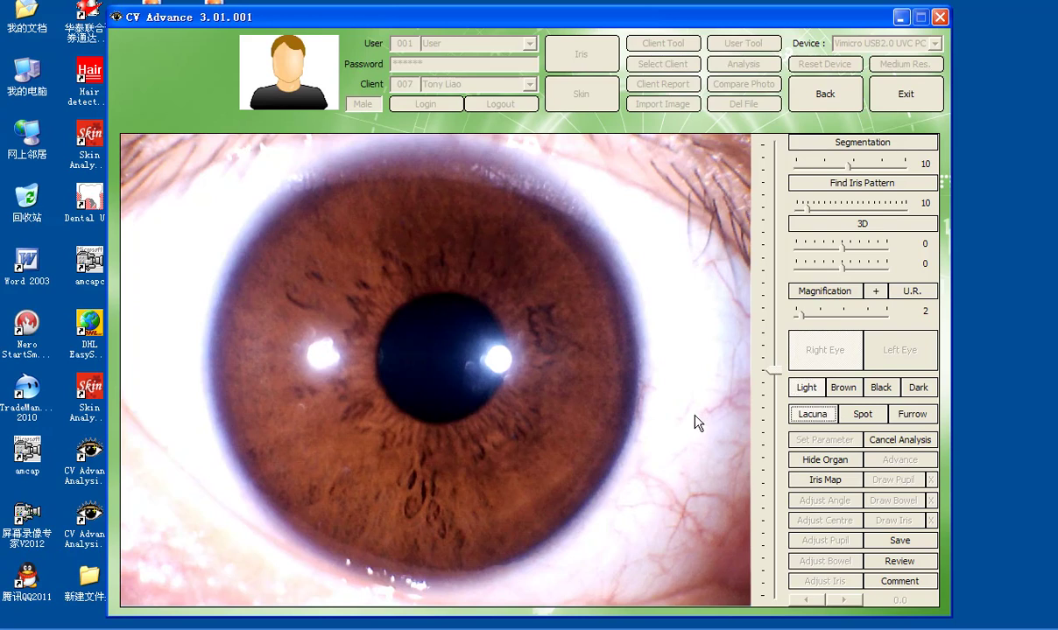
Analyse one mark in the iris below the pupil and two in its upper-left area, adding each result to the report.
{"action": "left_click", "coordinate": [421, 488]}
{"action": "left_click", "coordinate": [480, 147]}
{"action": "left_click", "coordinate": [300, 300]}
{"action": "left_click", "coordinate": [458, 125]}
{"action": "left_click", "coordinate": [314, 274]}
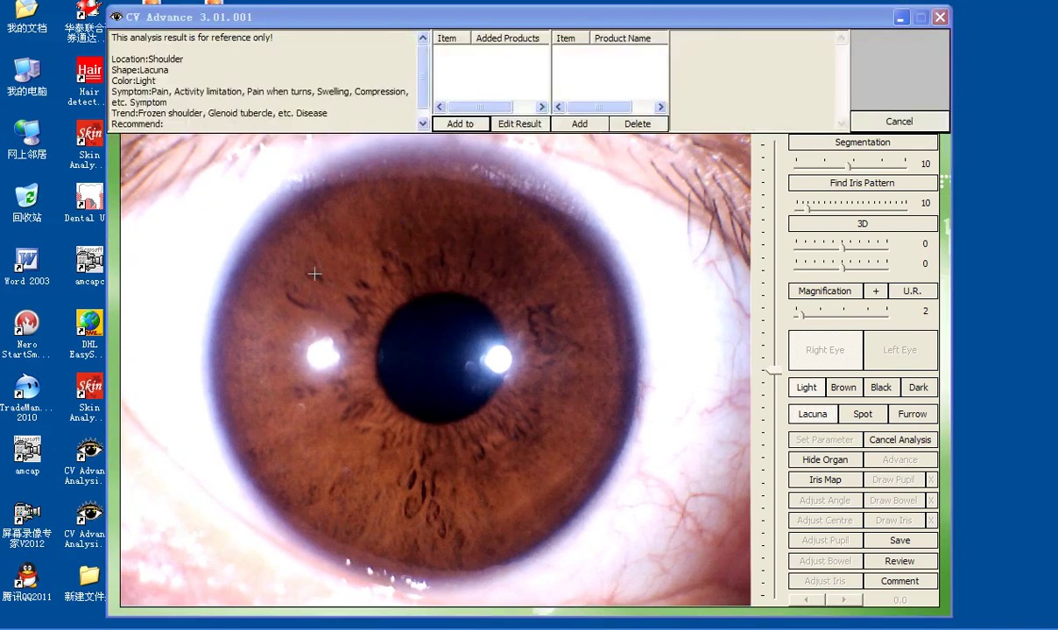
{"action": "left_click", "coordinate": [462, 124]}
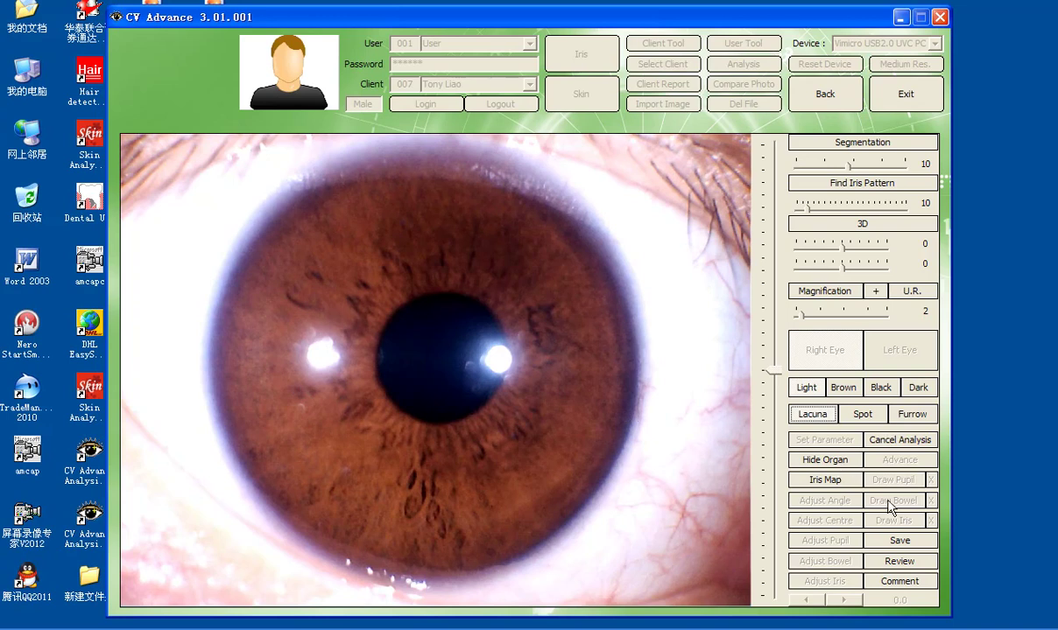
Examine the right iris with the magnifier and in the 3D view, returning to the normal view.
{"action": "left_click", "coordinate": [826, 292]}
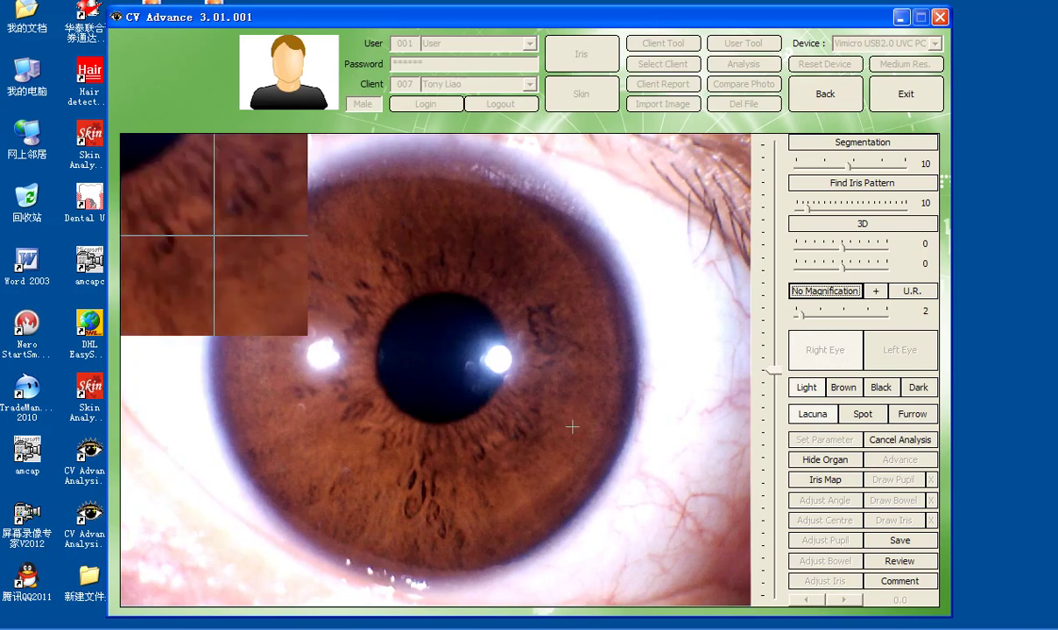
{"action": "left_click", "coordinate": [832, 289]}
{"action": "left_click", "coordinate": [862, 225]}
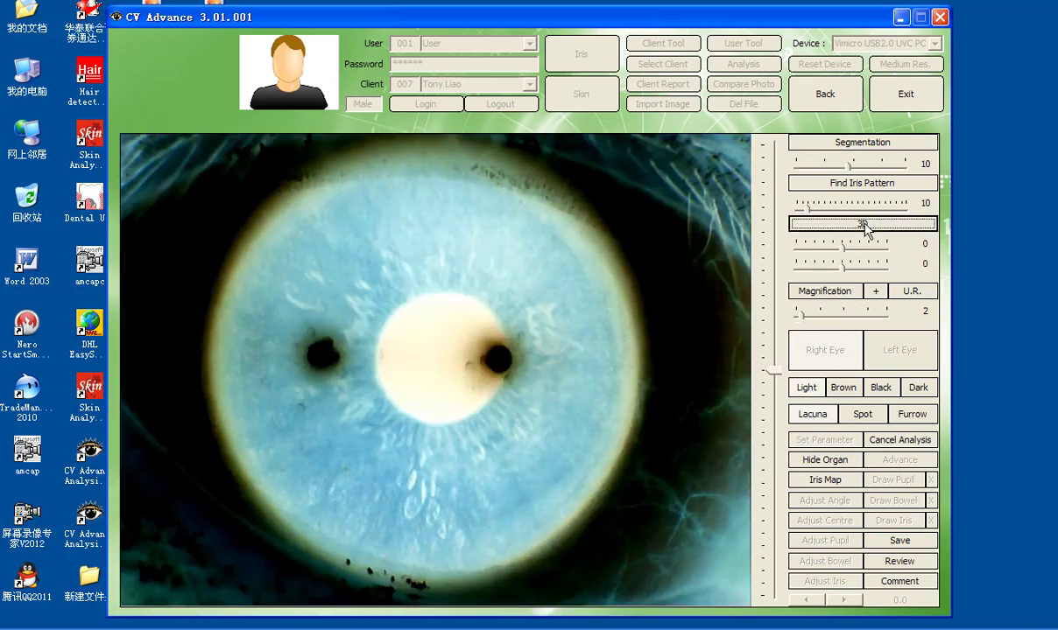
{"action": "left_click", "coordinate": [863, 226]}
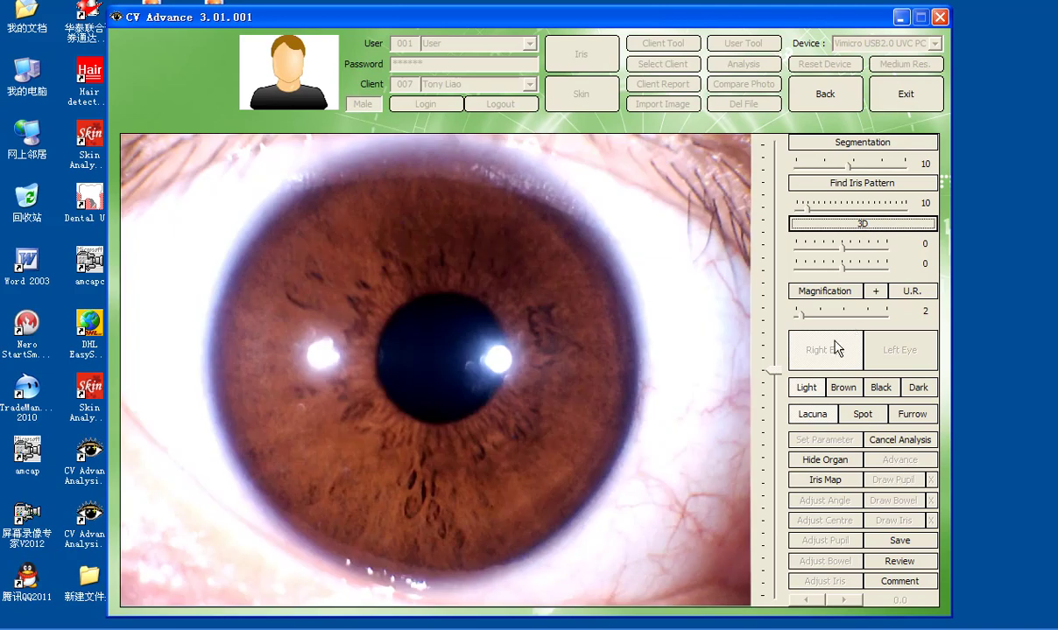
End the right eye's analysis, switch to the left eye, and set its parameters by marking the pupil centre and fitting the pupil, bowel and iris circles.
{"action": "left_click", "coordinate": [907, 441]}
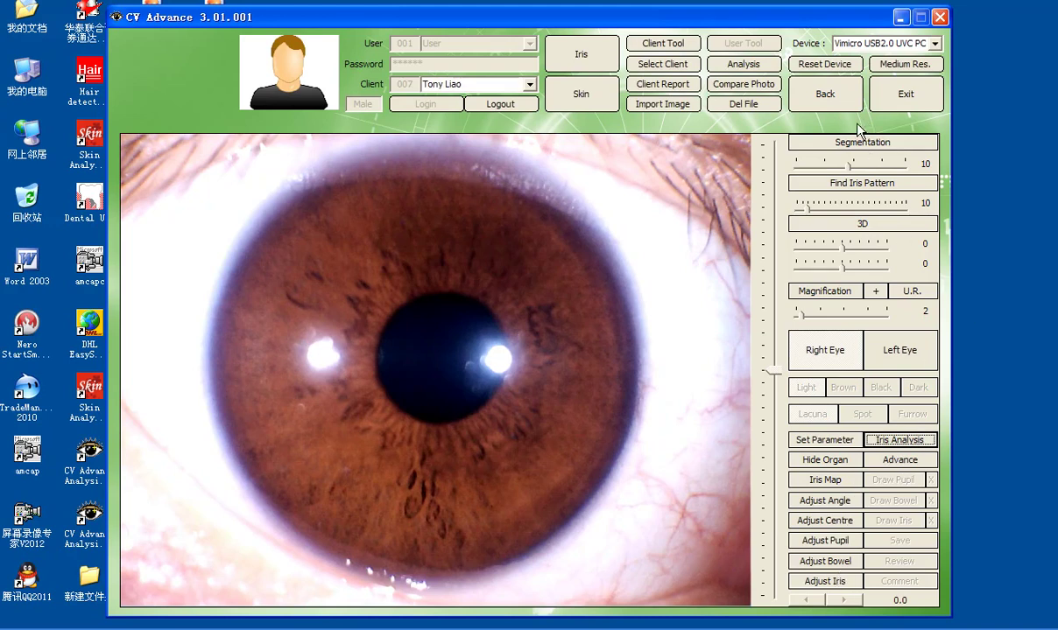
{"action": "left_click", "coordinate": [904, 359]}
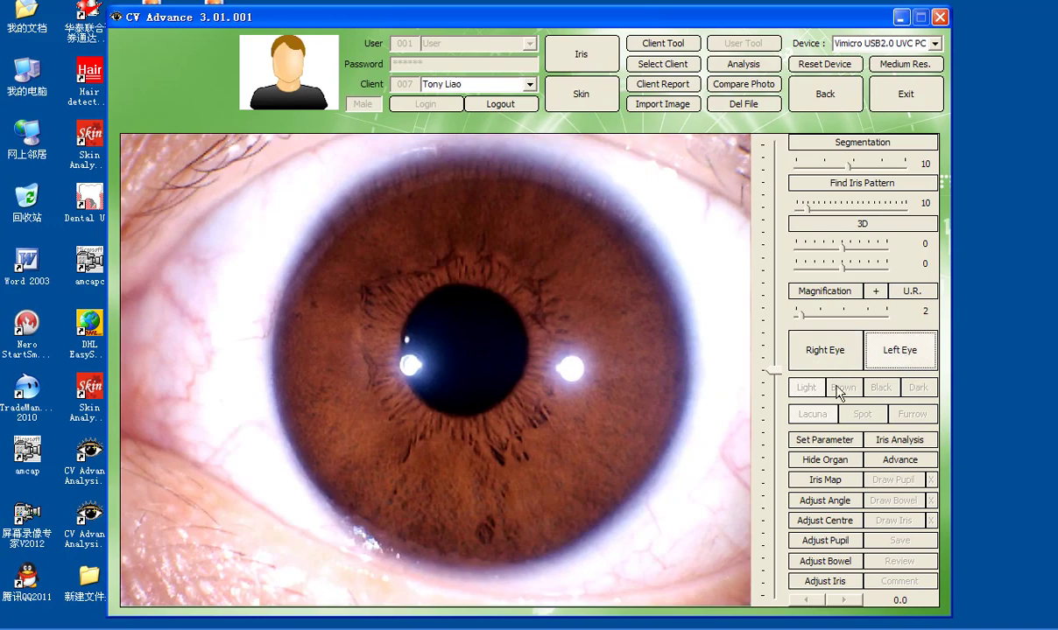
{"action": "left_click", "coordinate": [826, 442]}
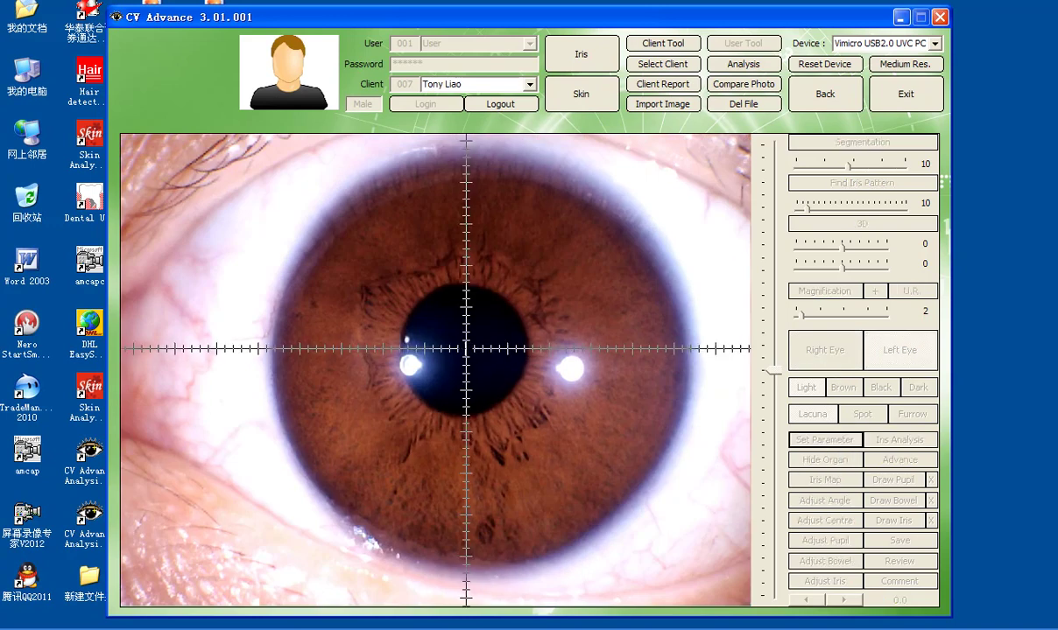
{"action": "left_click_drag", "start_coordinate": [471, 365], "coordinate": [548, 409]}
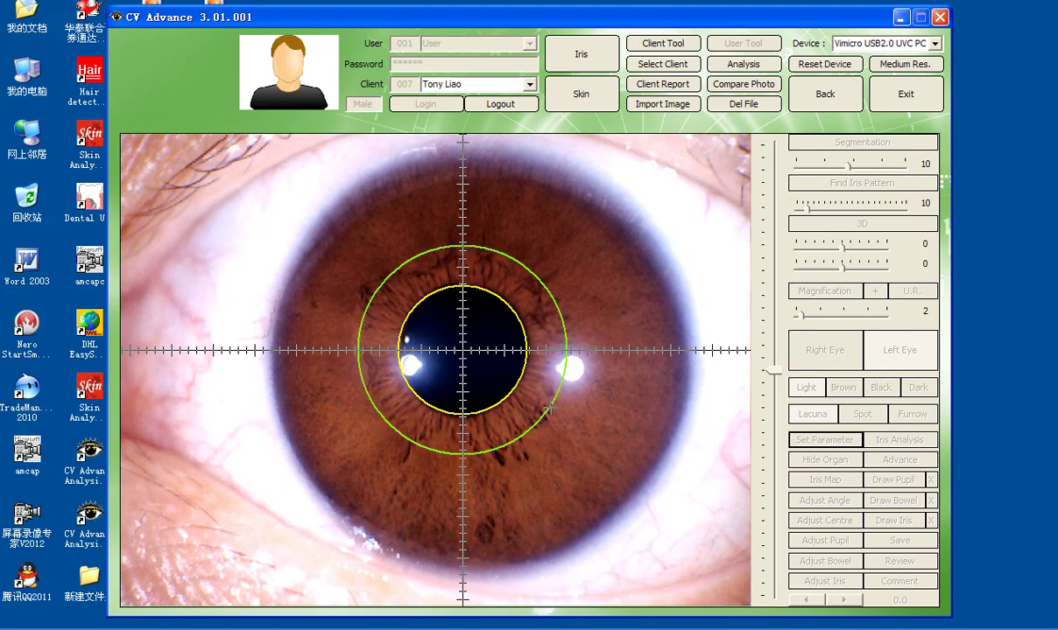
{"action": "left_click", "coordinate": [549, 409]}
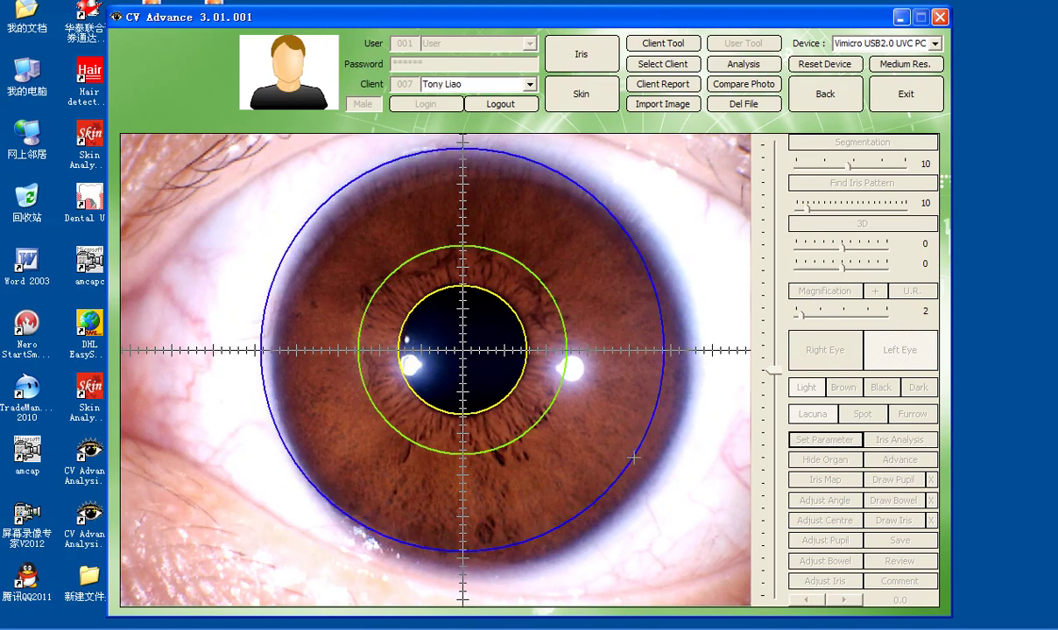
{"action": "left_click", "coordinate": [636, 470]}
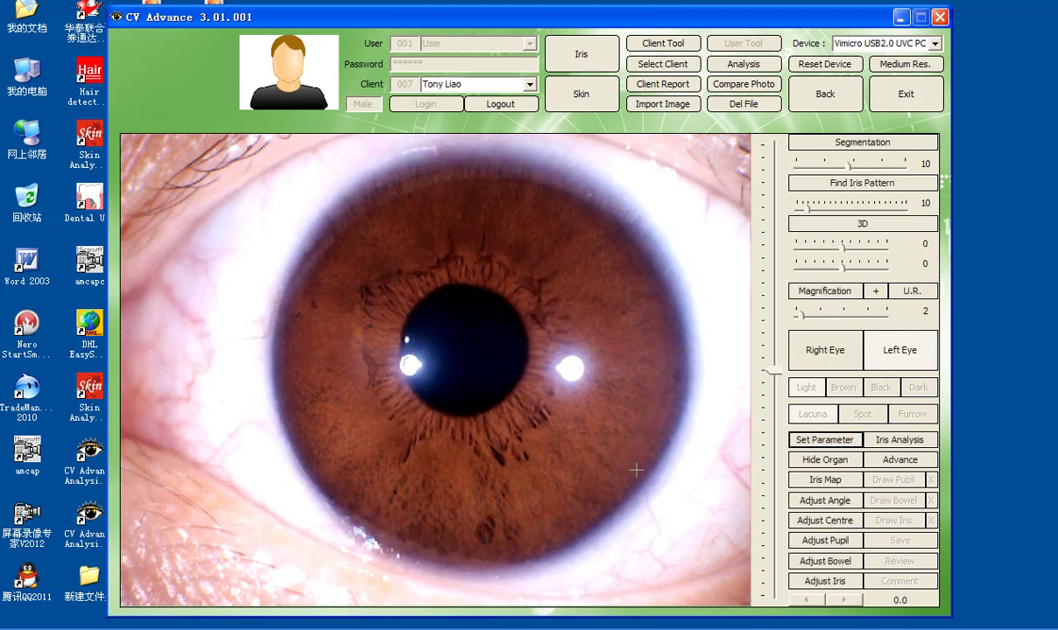
Check the iris map on the left eye and start its iris analysis, leaving organ display on.
{"action": "left_click", "coordinate": [832, 479]}
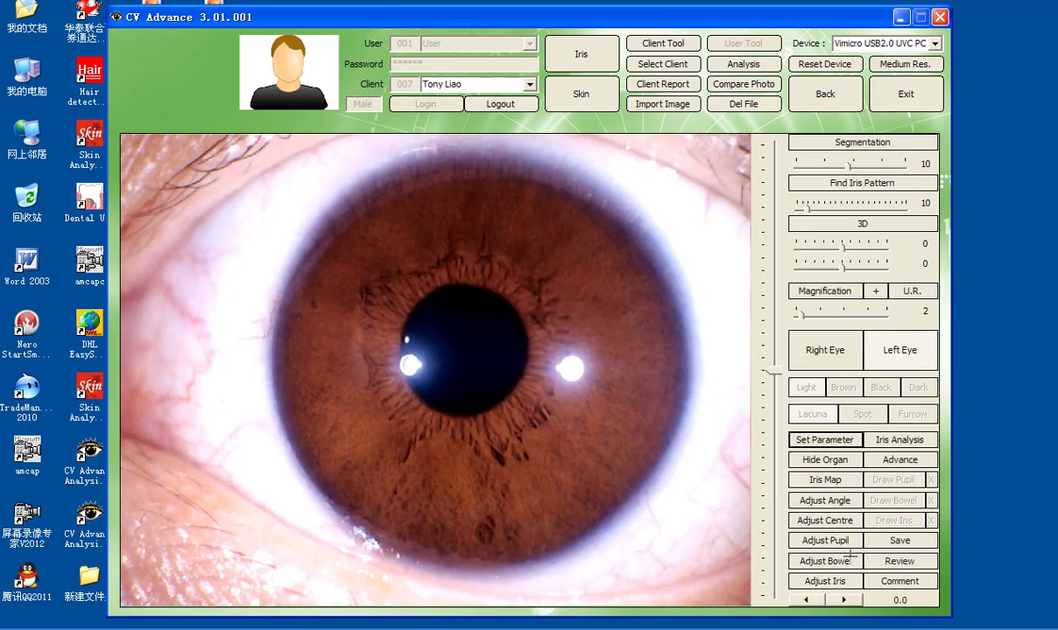
{"action": "left_click", "coordinate": [899, 439]}
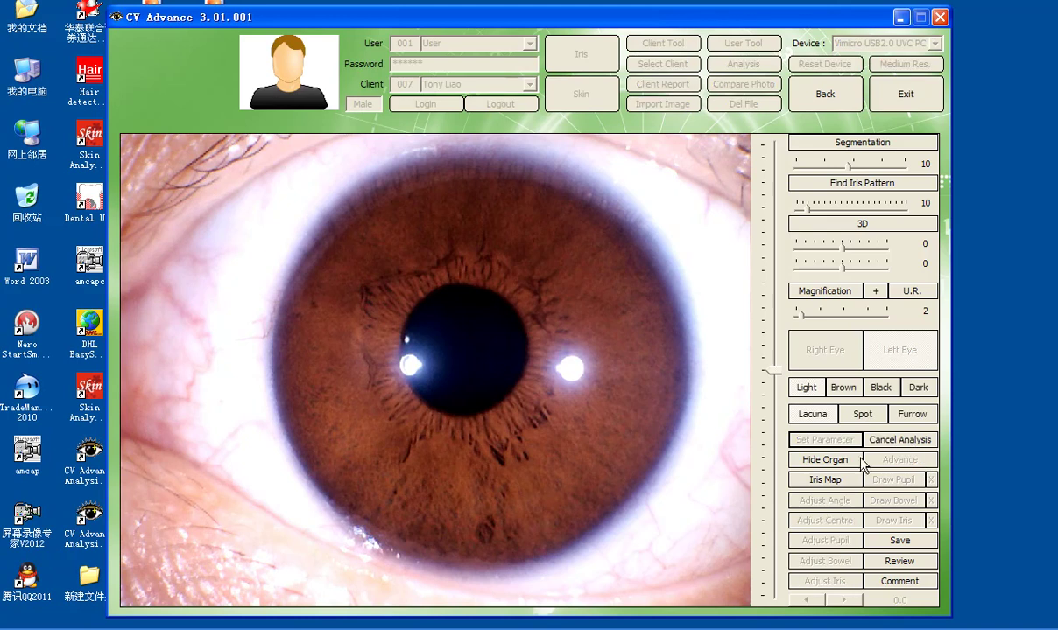
{"action": "left_click", "coordinate": [839, 462]}
{"action": "left_click", "coordinate": [831, 461]}
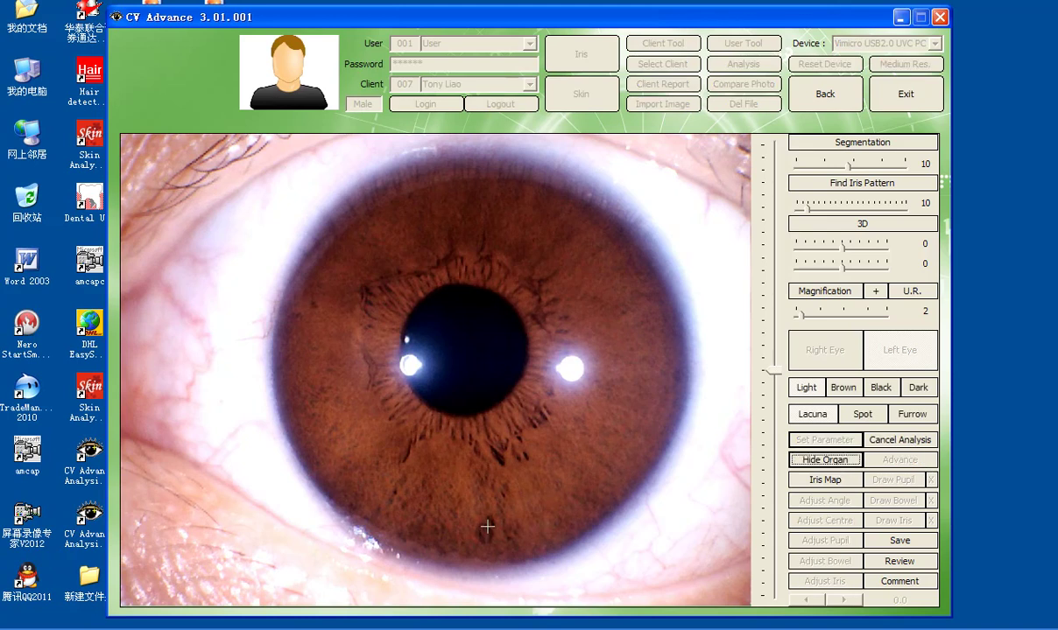
Analyse points at the left iris's lower edge, upper-left and lower-left areas, add each result to the report and save it.
{"action": "left_click", "coordinate": [480, 555]}
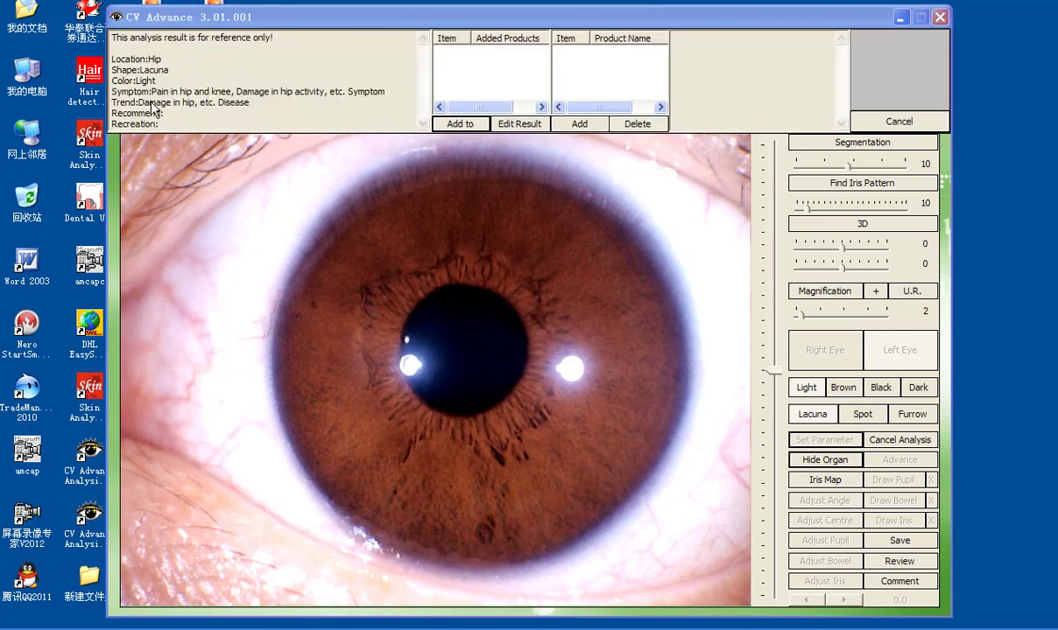
{"action": "left_click", "coordinate": [467, 125]}
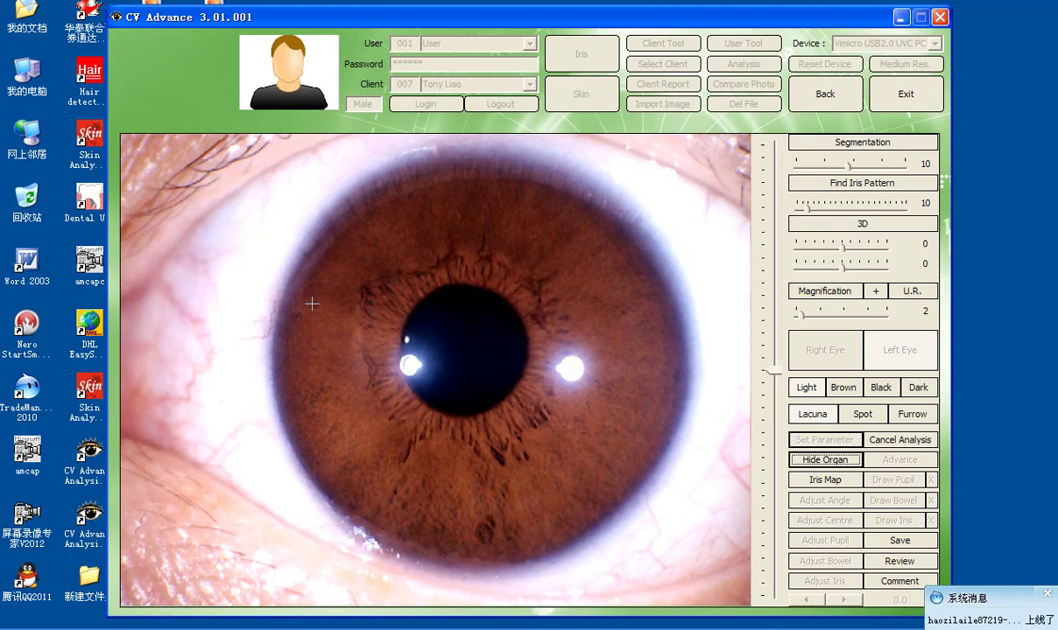
{"action": "left_click", "coordinate": [313, 303]}
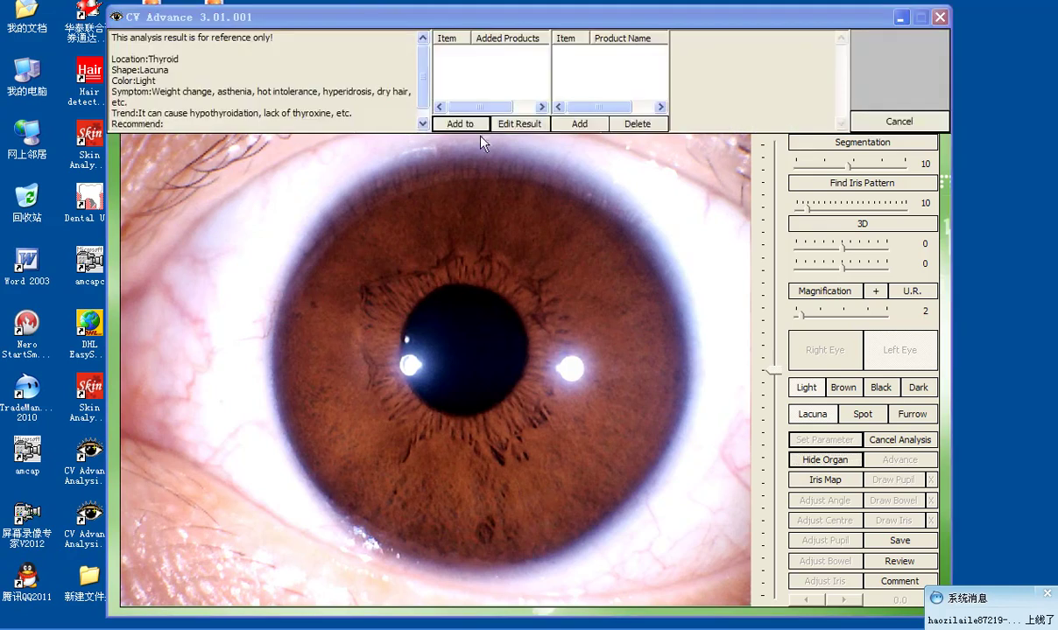
{"action": "left_click", "coordinate": [491, 164]}
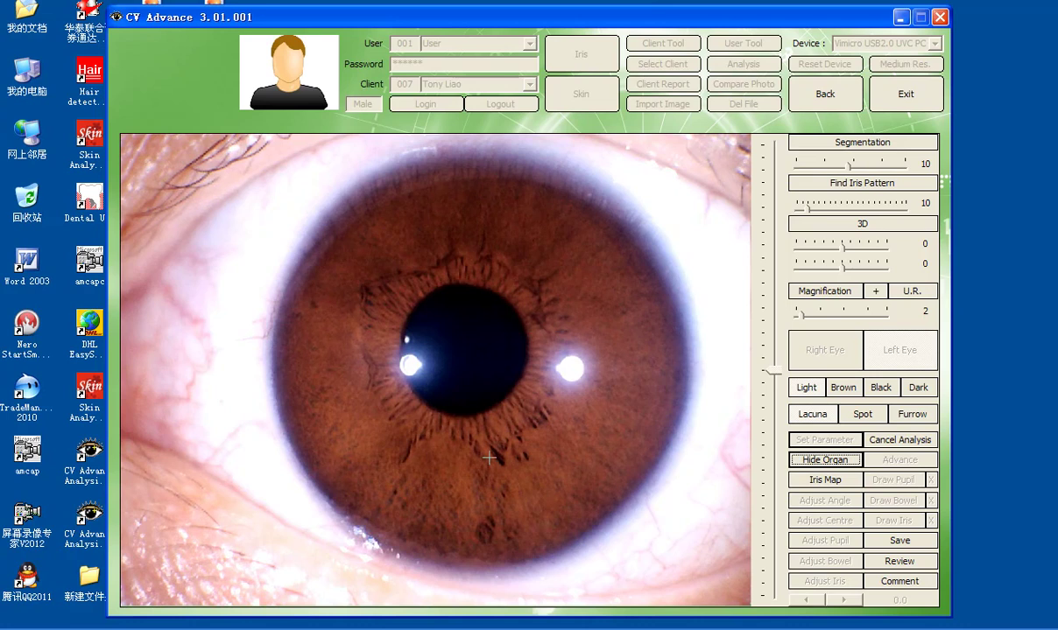
{"action": "left_click", "coordinate": [394, 491]}
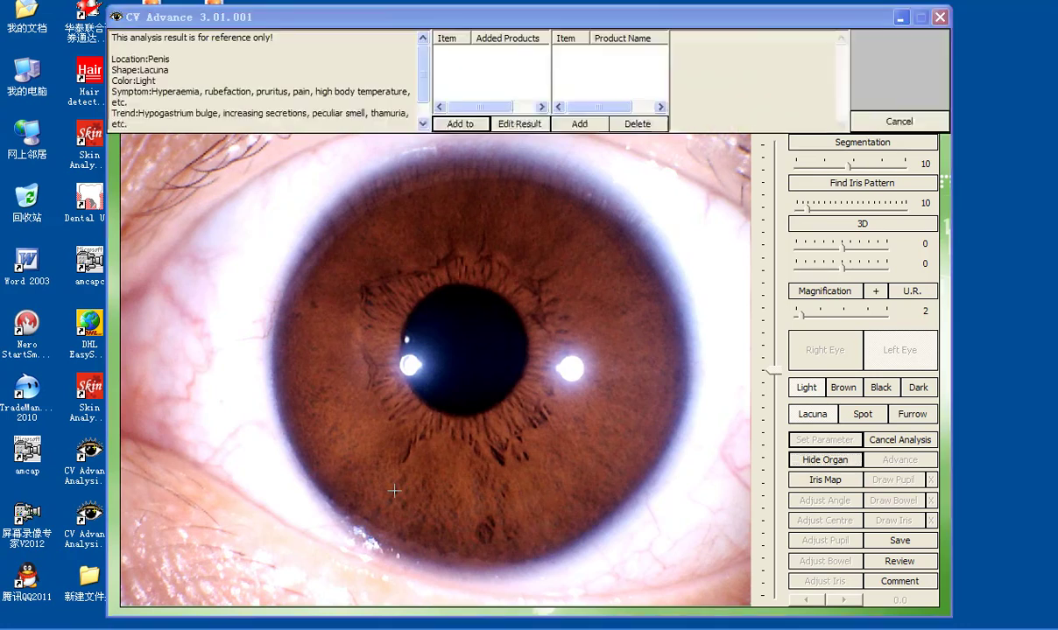
{"action": "left_click", "coordinate": [478, 138]}
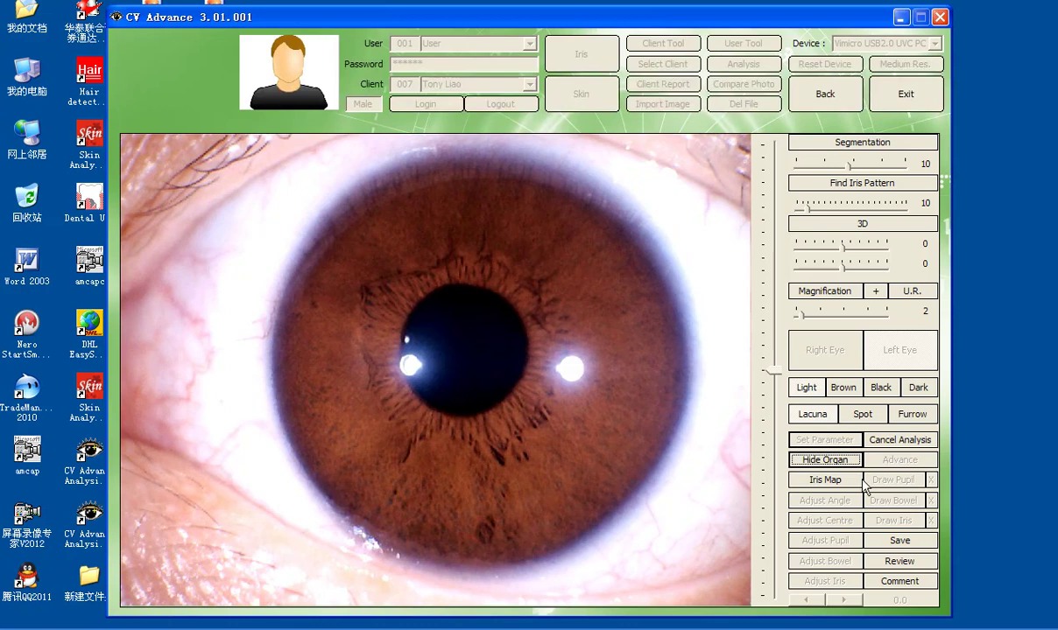
{"action": "left_click", "coordinate": [900, 541]}
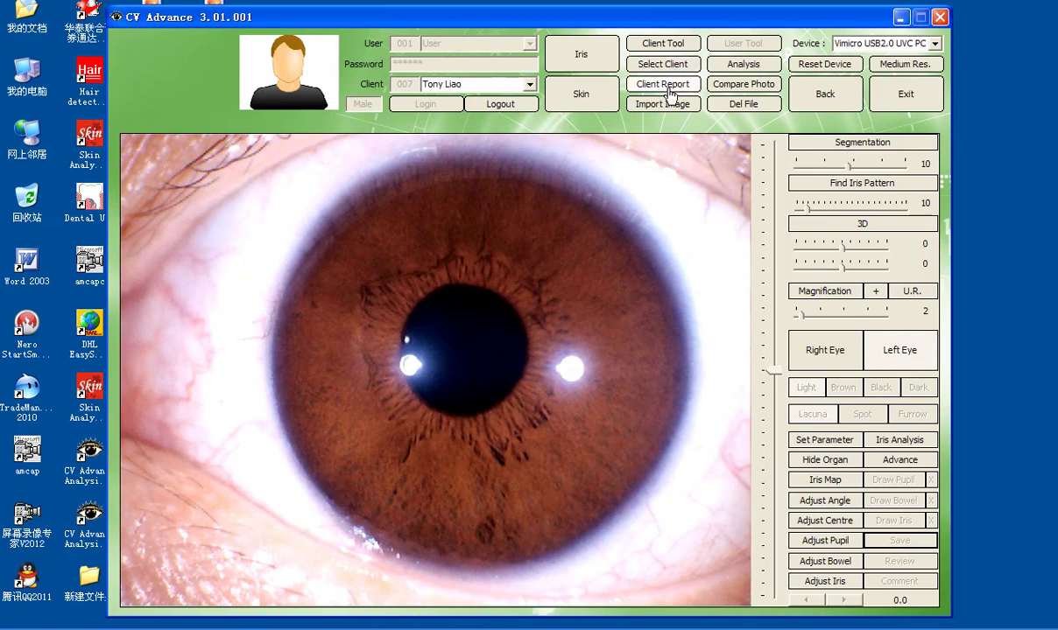
Open the client's iris report 20130410131552.rpt and look through it.
{"action": "left_click", "coordinate": [670, 87]}
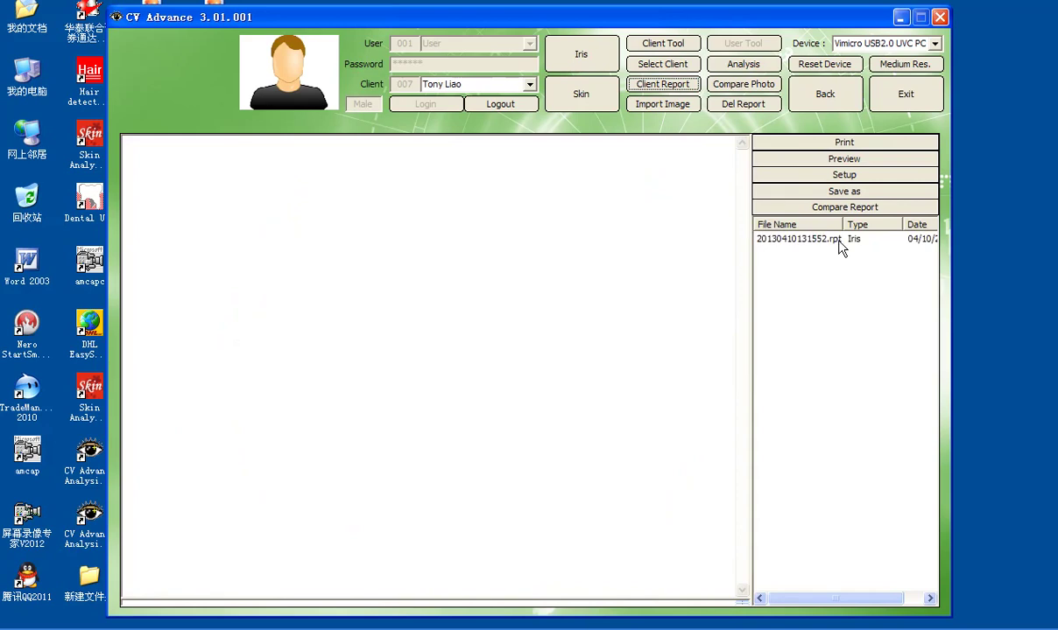
{"action": "left_click", "coordinate": [839, 247]}
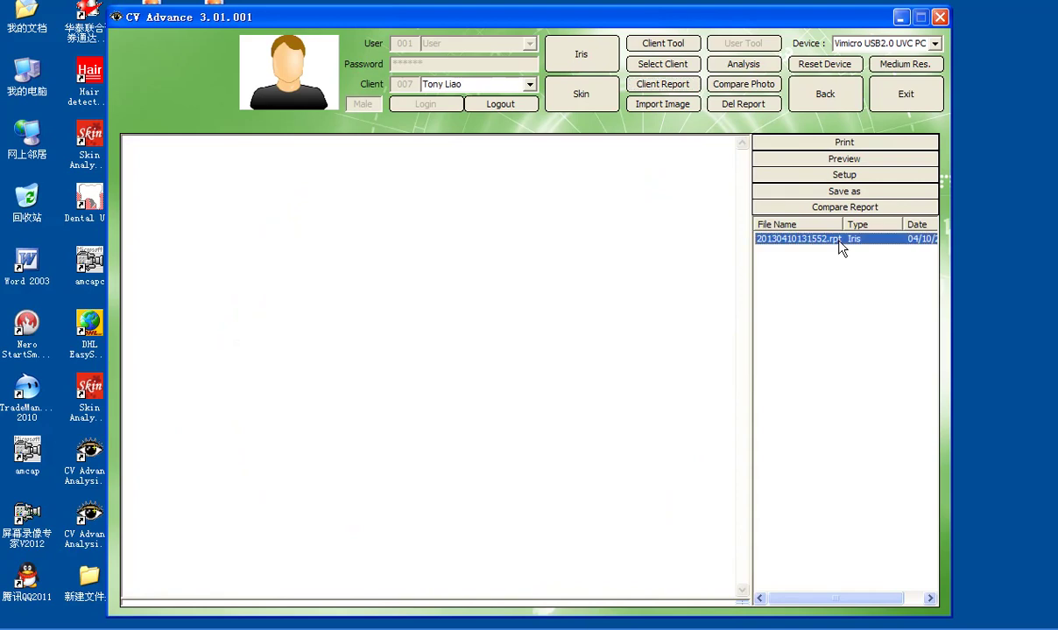
{"action": "double_click", "coordinate": [839, 243]}
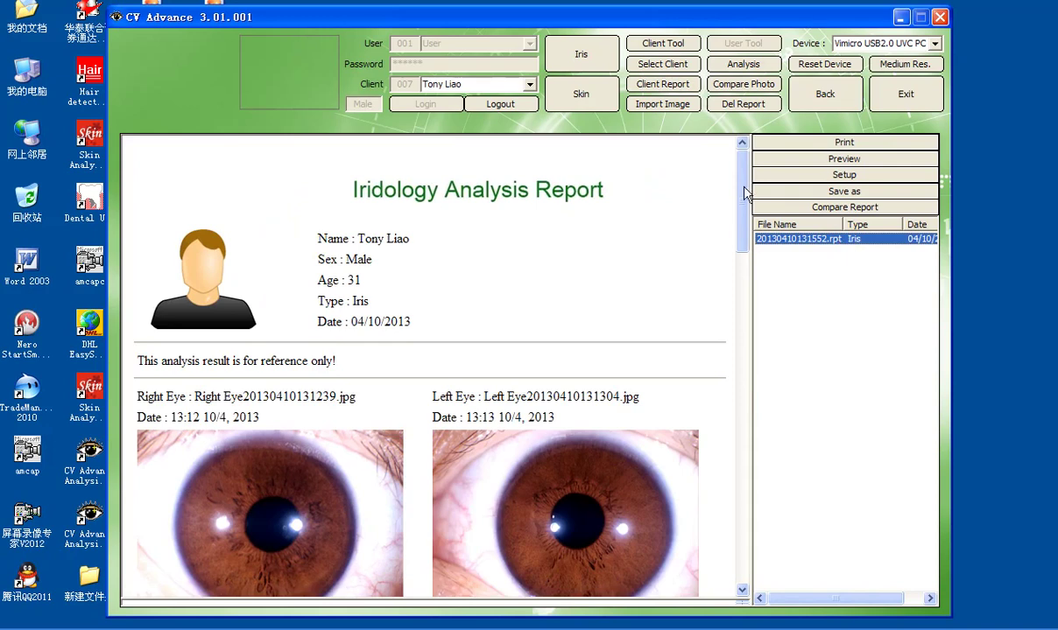
{"action": "mouse_move", "coordinate": [746, 194]}
{"action": "left_mouse_down"}
{"action": "mouse_move", "coordinate": [746, 525]}
{"action": "mouse_move", "coordinate": [746, 245]}
{"action": "mouse_move", "coordinate": [757, 179]}
{"action": "left_mouse_up"}
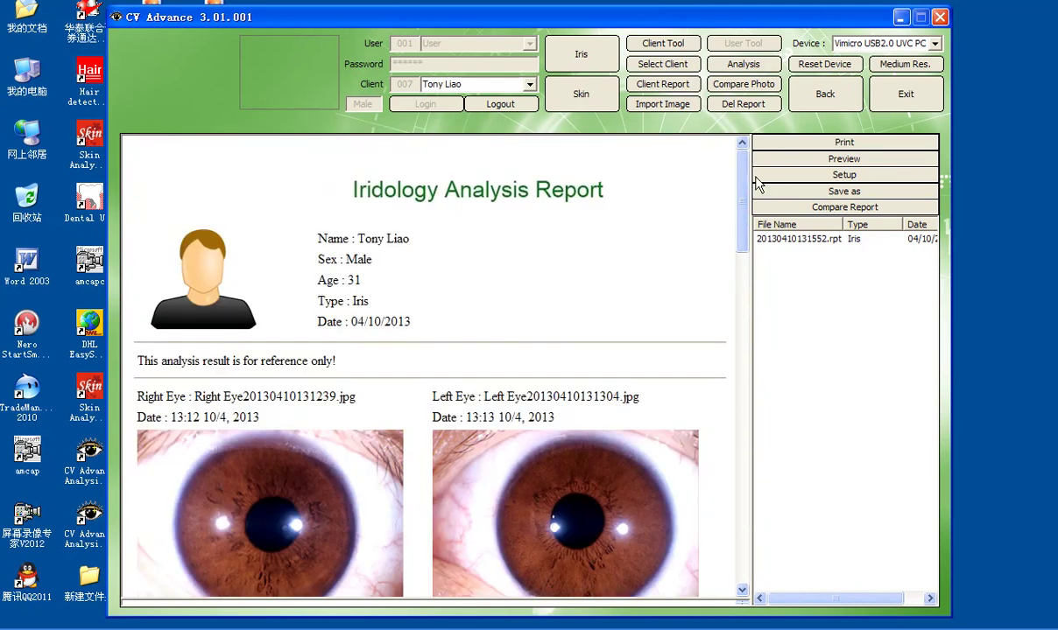
Save the report to the desktop as the single-file web archive Cadi Report and preview its first two print pages.
{"action": "left_click", "coordinate": [829, 196]}
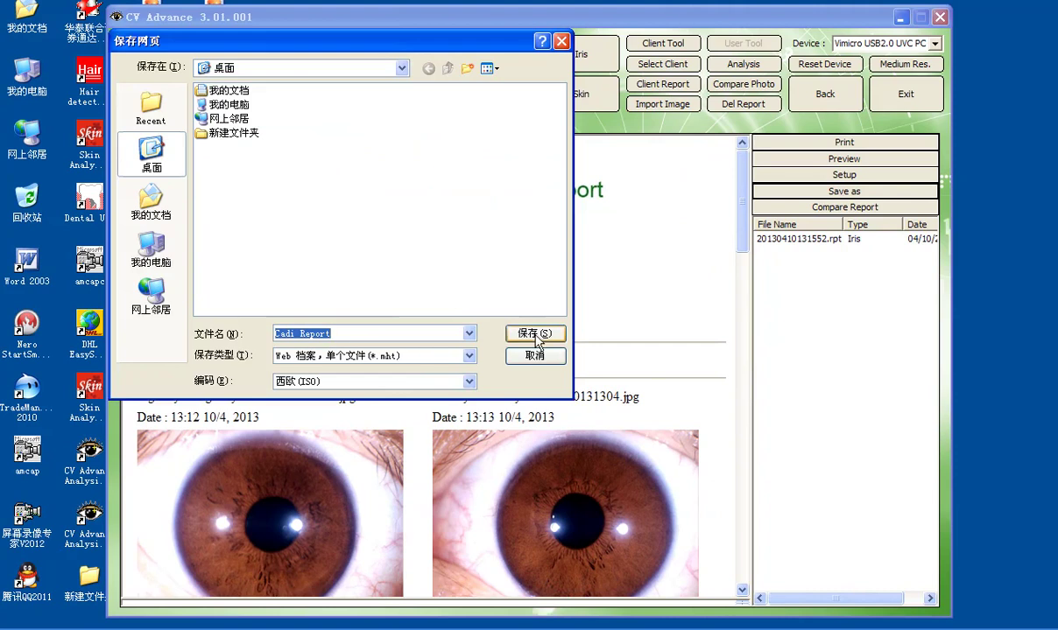
{"action": "left_click", "coordinate": [536, 336]}
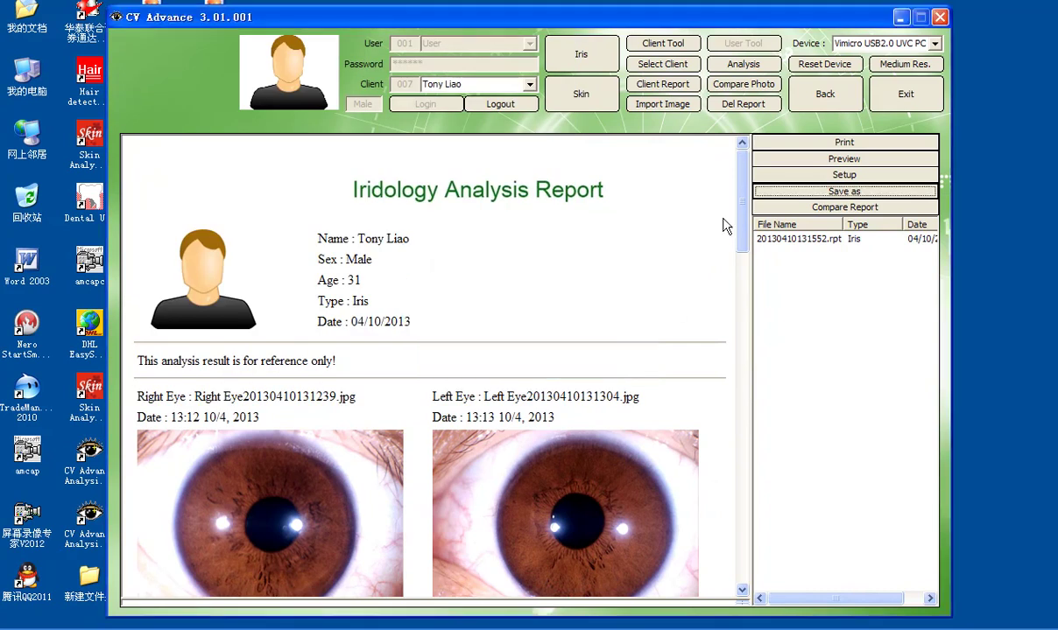
{"action": "left_click", "coordinate": [832, 159]}
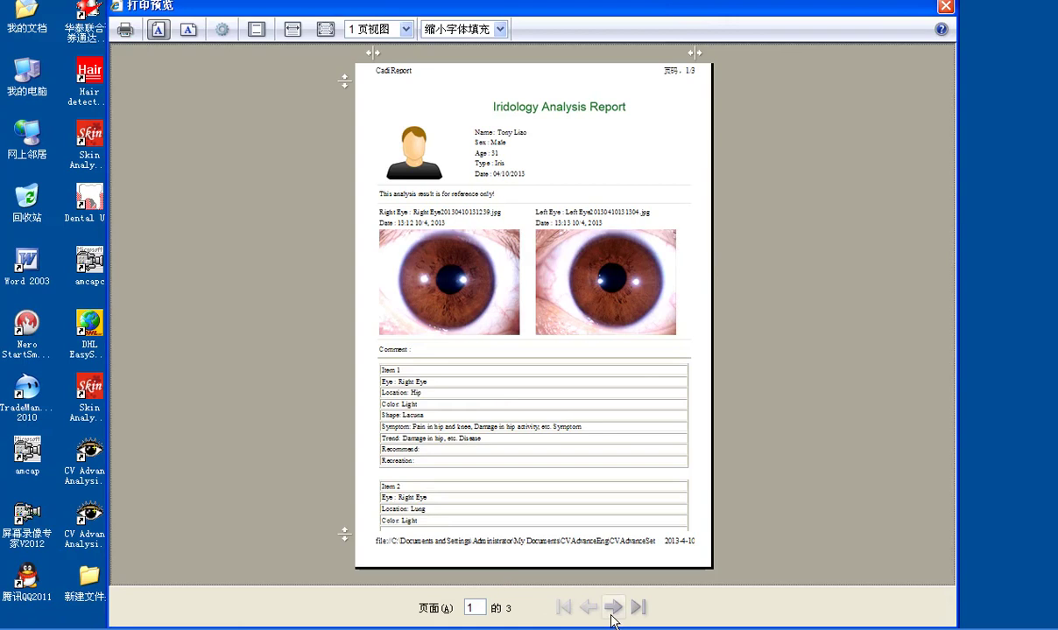
{"action": "left_click", "coordinate": [614, 607]}
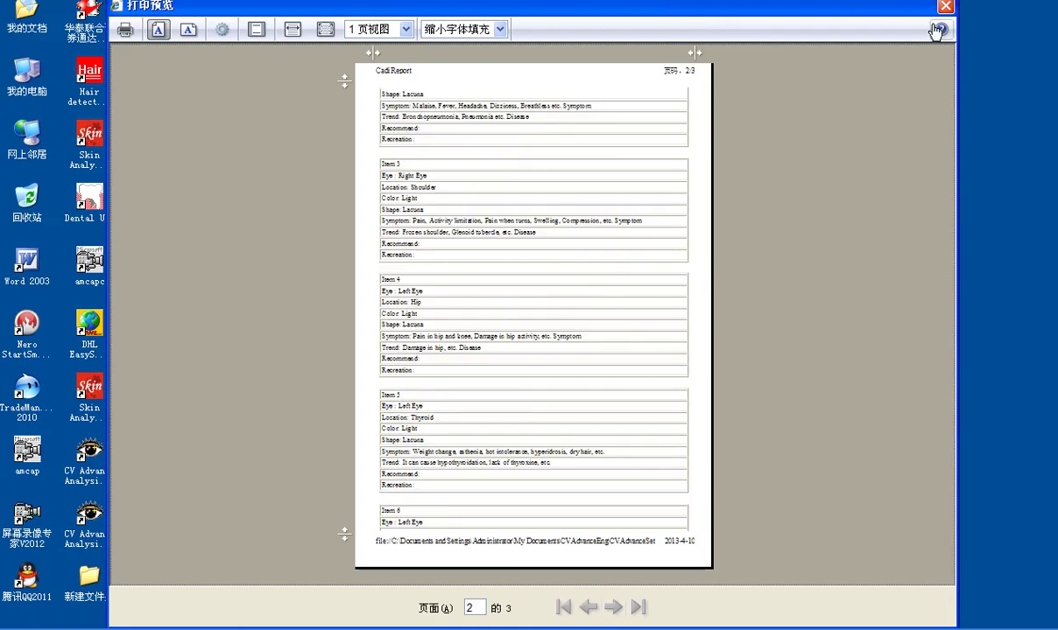
{"action": "left_click", "coordinate": [945, 6]}
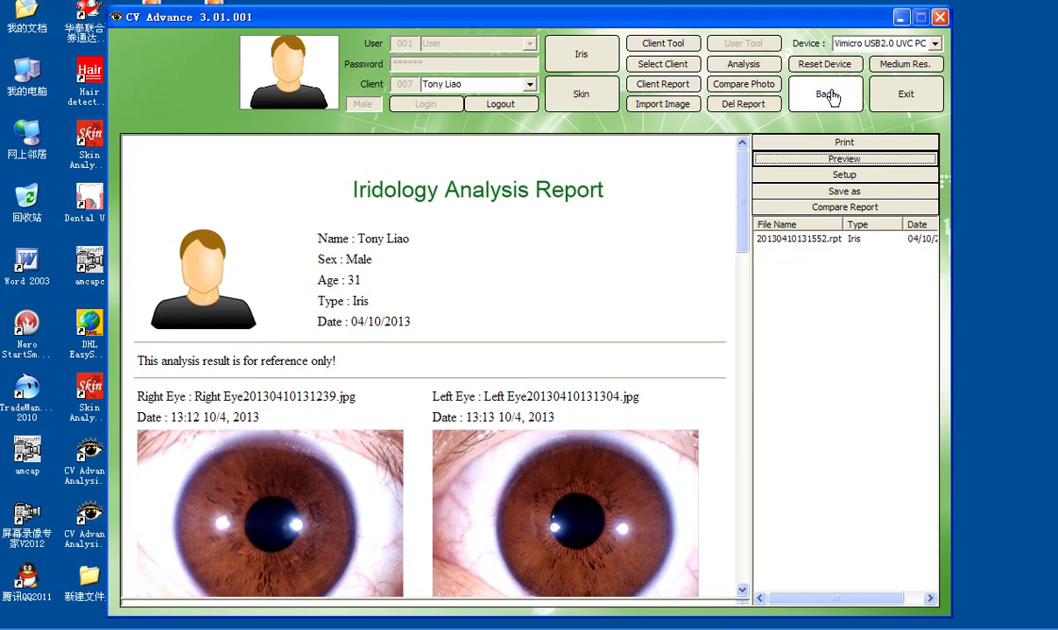
Return from the client report to the overview of captured right and left eye images.
{"action": "left_click", "coordinate": [830, 96]}
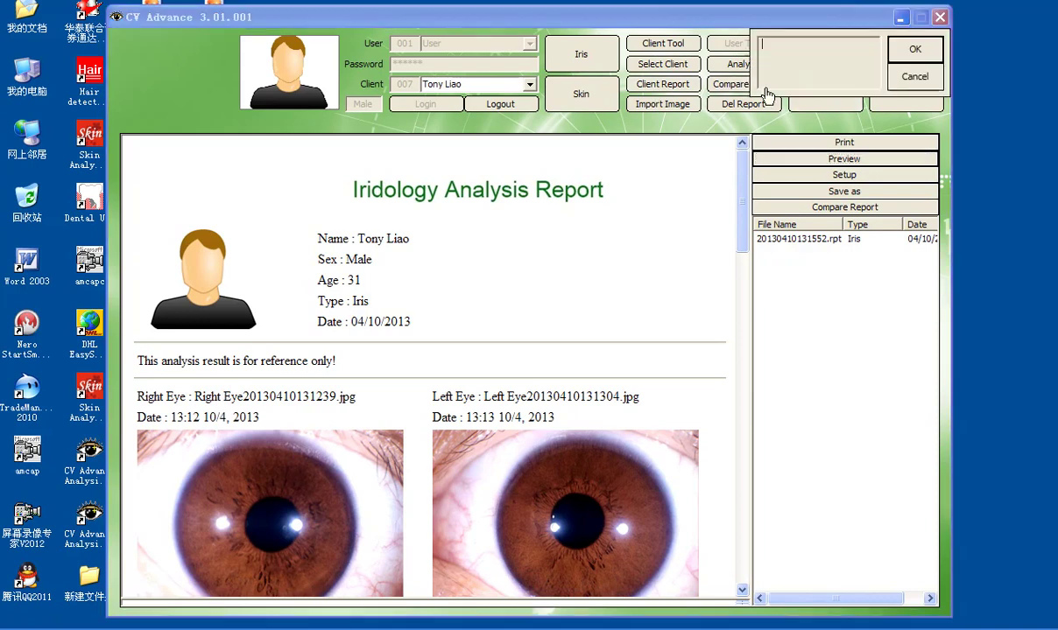
{"action": "left_click", "coordinate": [831, 102]}
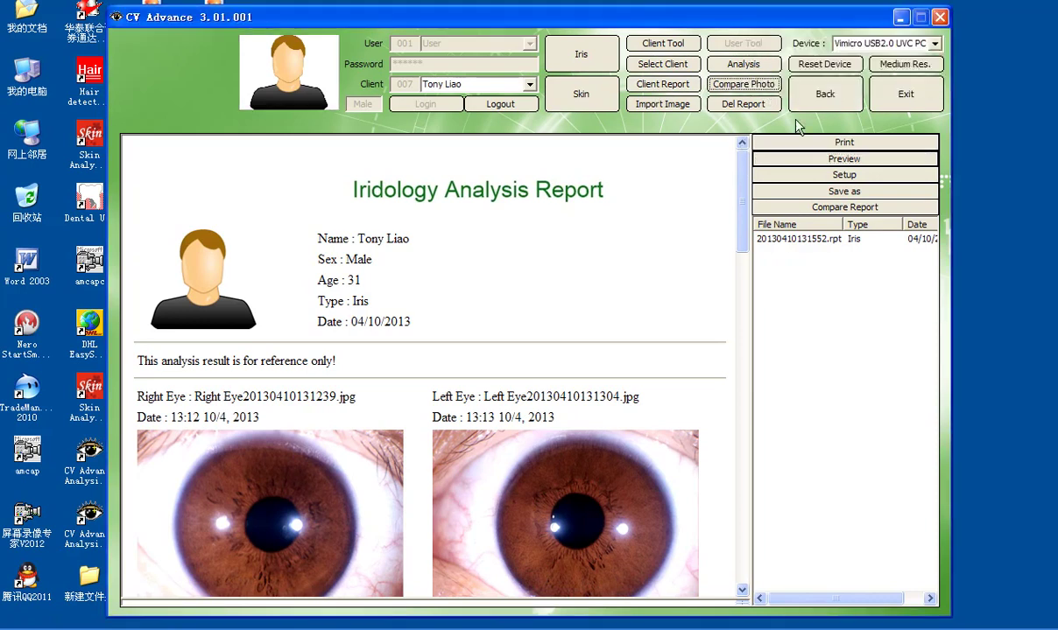
{"action": "left_click", "coordinate": [809, 104]}
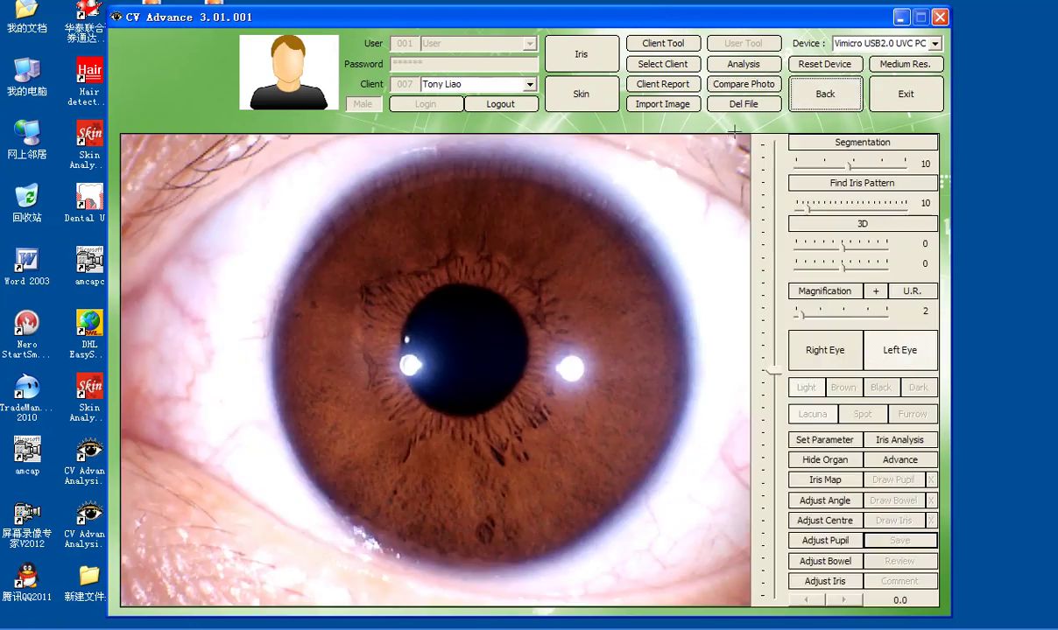
{"action": "left_click", "coordinate": [805, 95]}
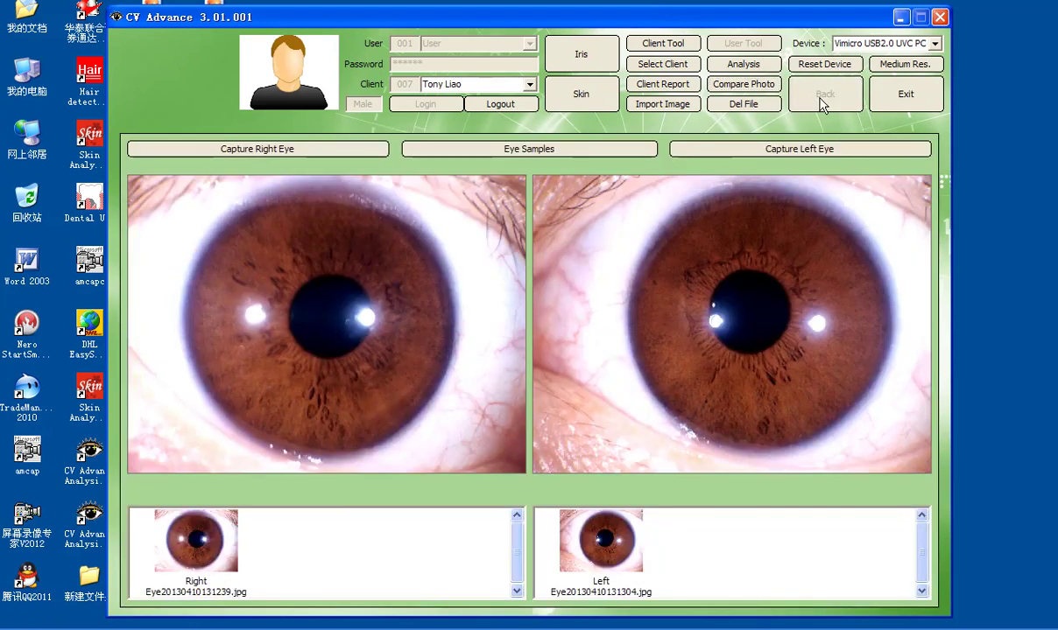
Compare the captured left and right eye photos side by side and close the comparison.
{"action": "left_click", "coordinate": [192, 538]}
{"action": "left_click", "coordinate": [601, 541]}
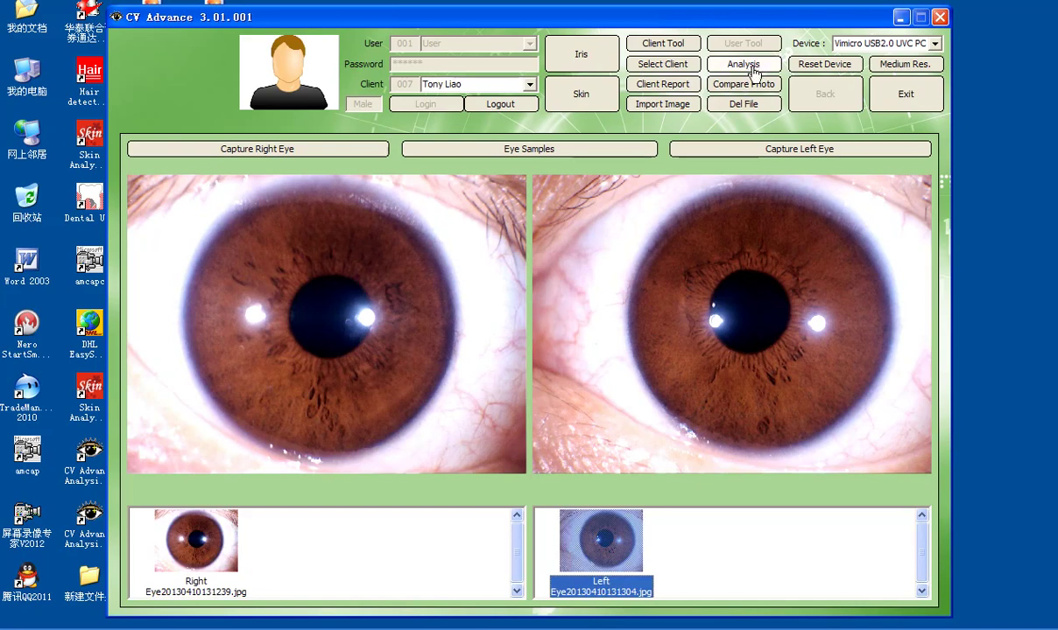
{"action": "left_click", "coordinate": [715, 86]}
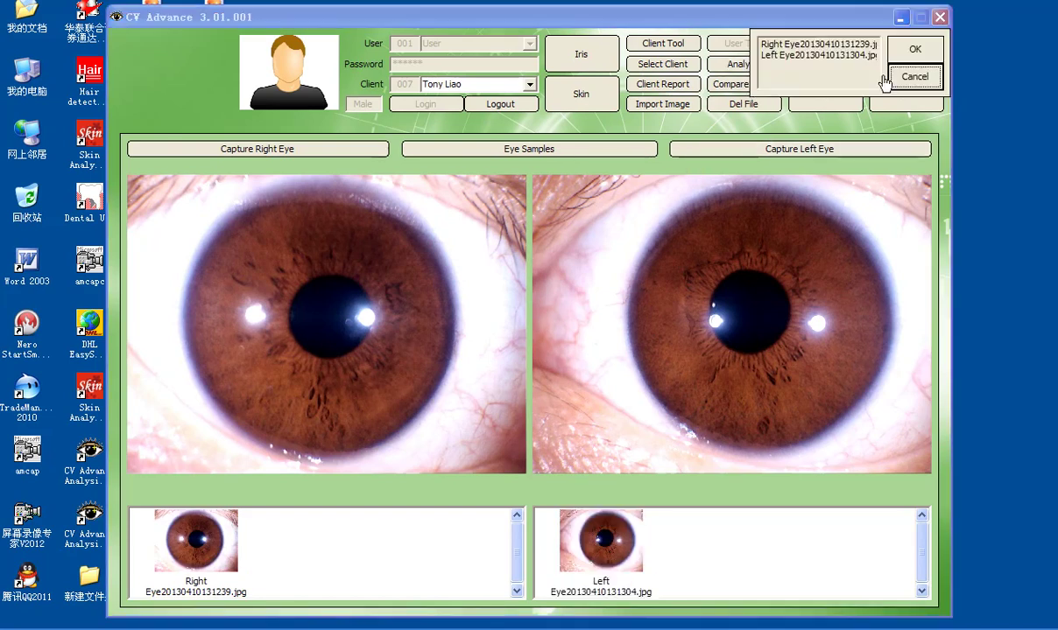
{"action": "left_click", "coordinate": [564, 521]}
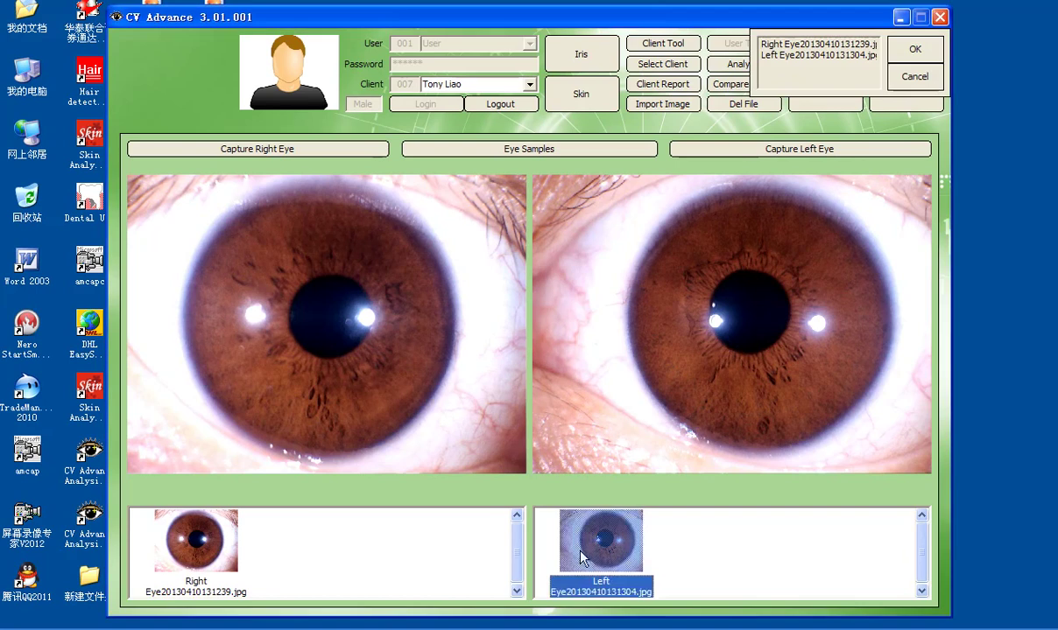
{"action": "left_click", "coordinate": [204, 550]}
{"action": "left_click", "coordinate": [912, 53]}
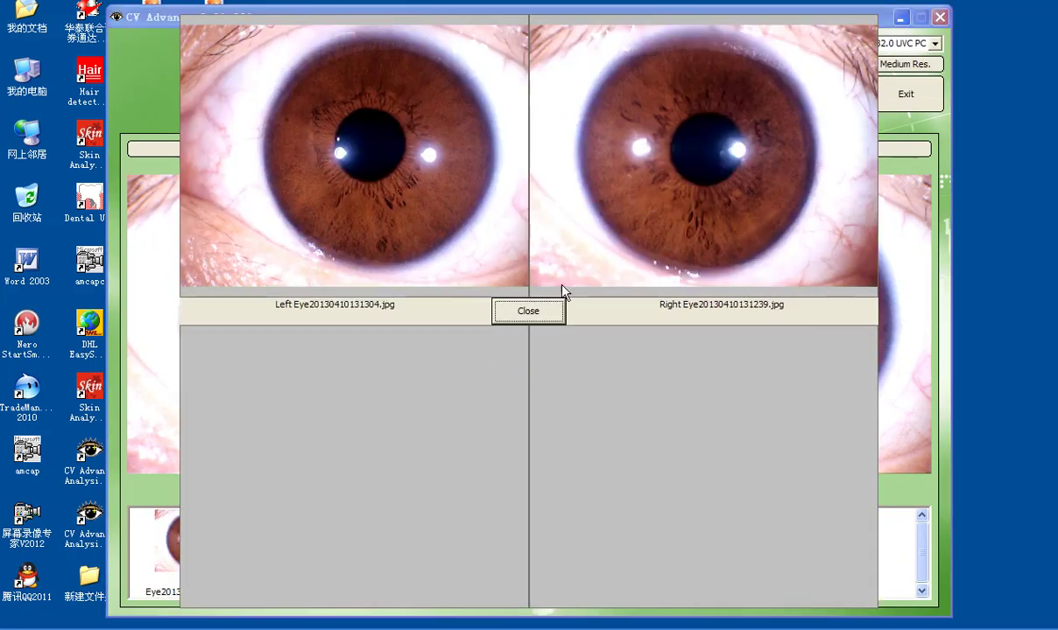
{"action": "left_click", "coordinate": [532, 319]}
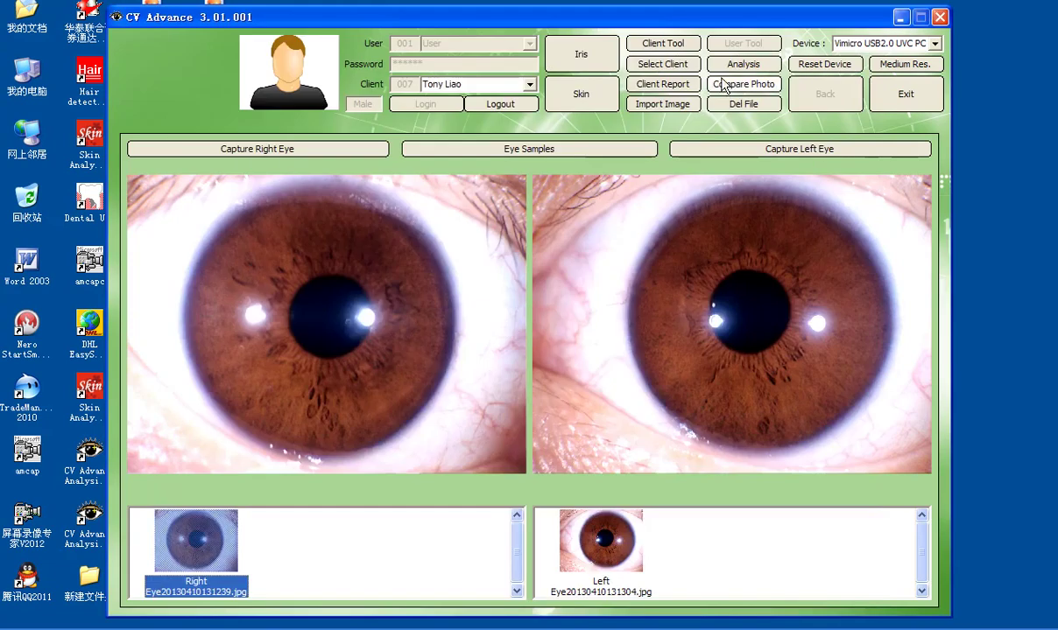
Start importing a right-eye photo and browse the computer in thumbnail view to the 对照图 folder.
{"action": "left_click", "coordinate": [663, 105]}
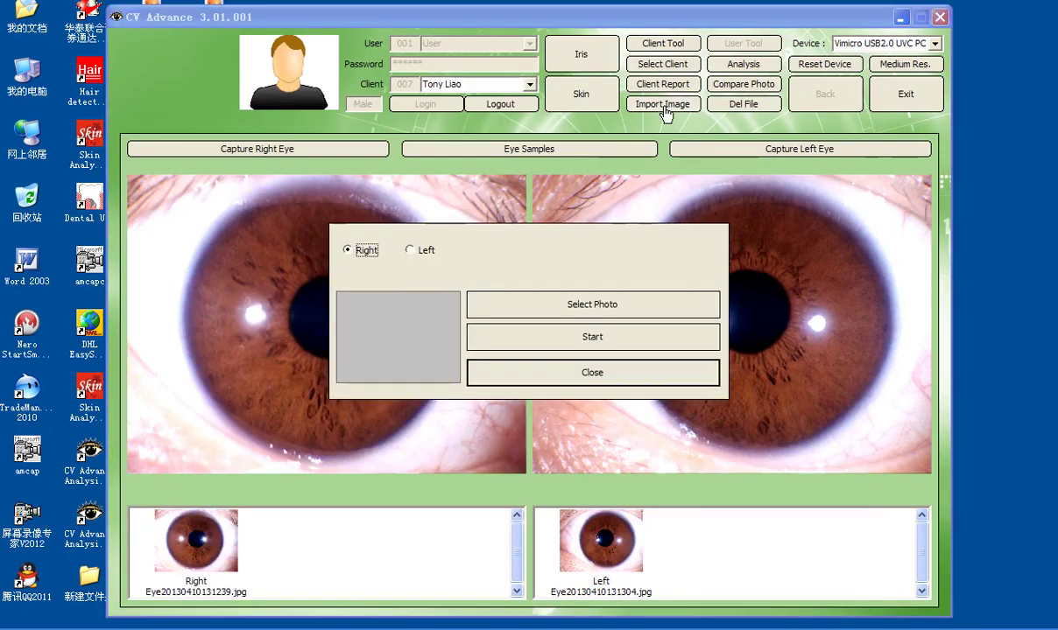
{"action": "left_click", "coordinate": [552, 308]}
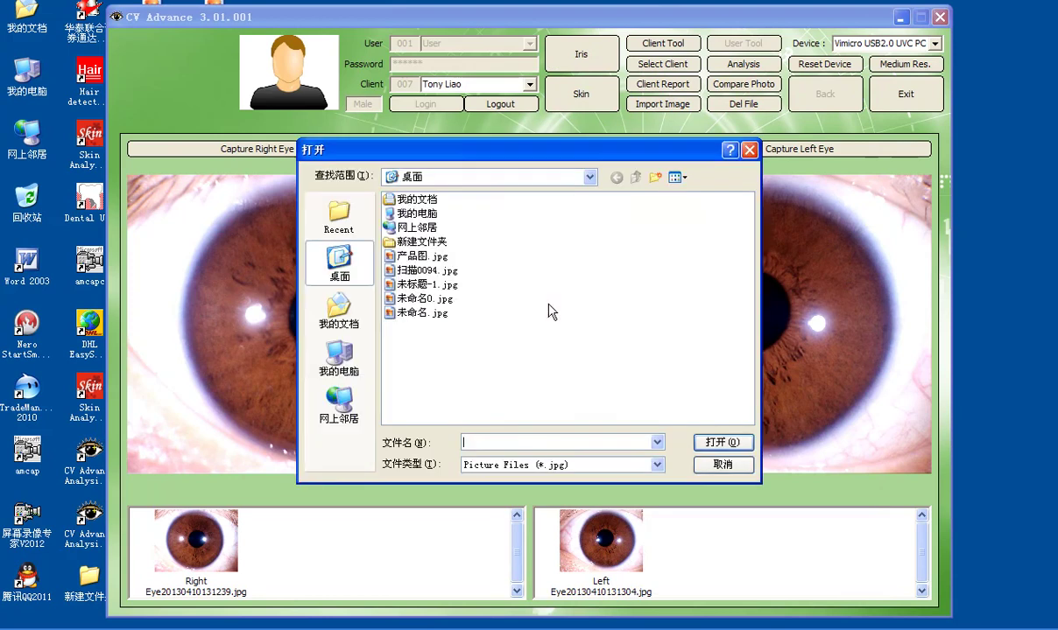
{"action": "left_click", "coordinate": [683, 178]}
{"action": "left_click", "coordinate": [705, 193]}
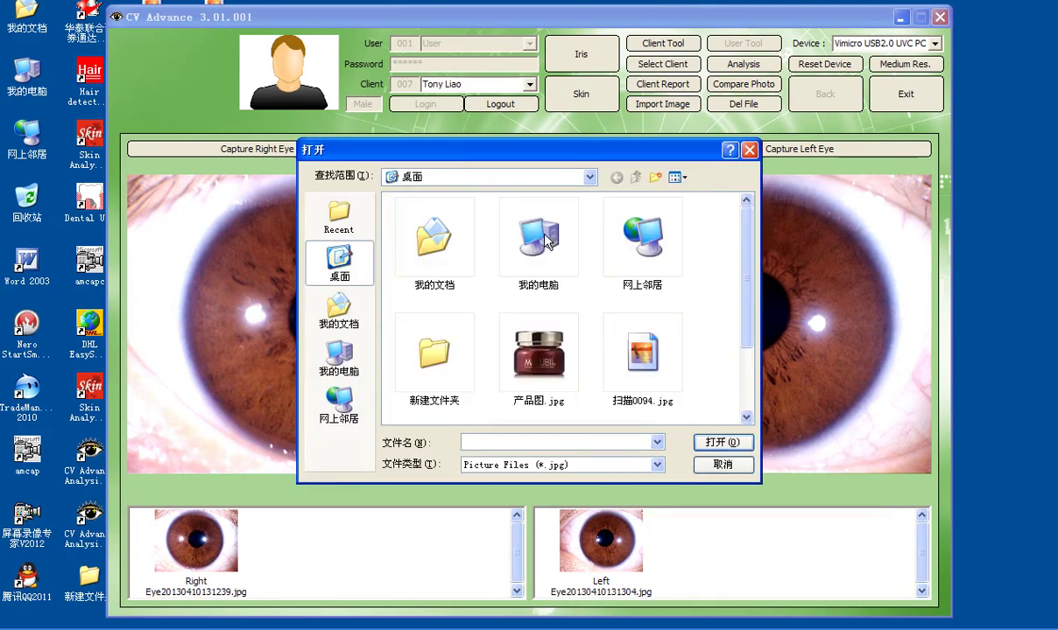
{"action": "left_click", "coordinate": [447, 274]}
{"action": "double_click", "coordinate": [530, 250]}
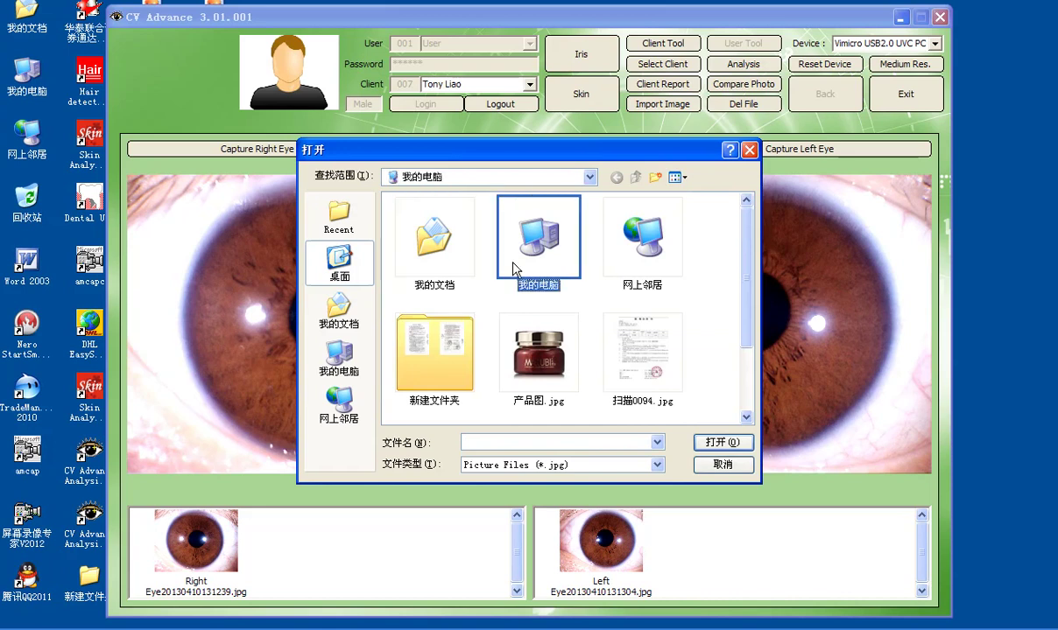
{"action": "double_click", "coordinate": [507, 385]}
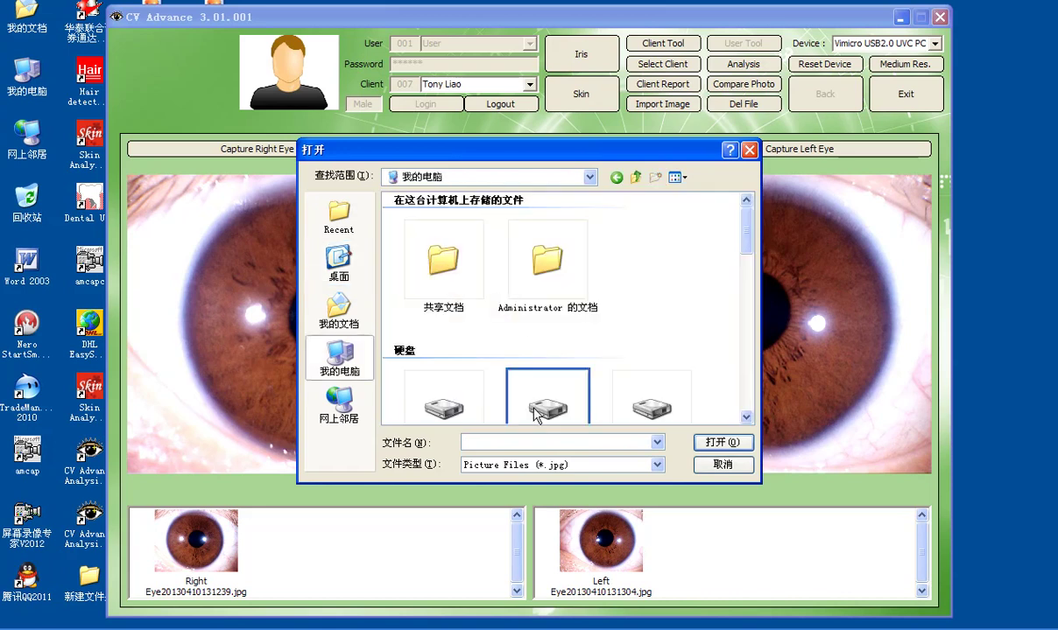
{"action": "left_click_drag", "start_coordinate": [748, 264], "coordinate": [751, 385]}
{"action": "double_click", "coordinate": [419, 276]}
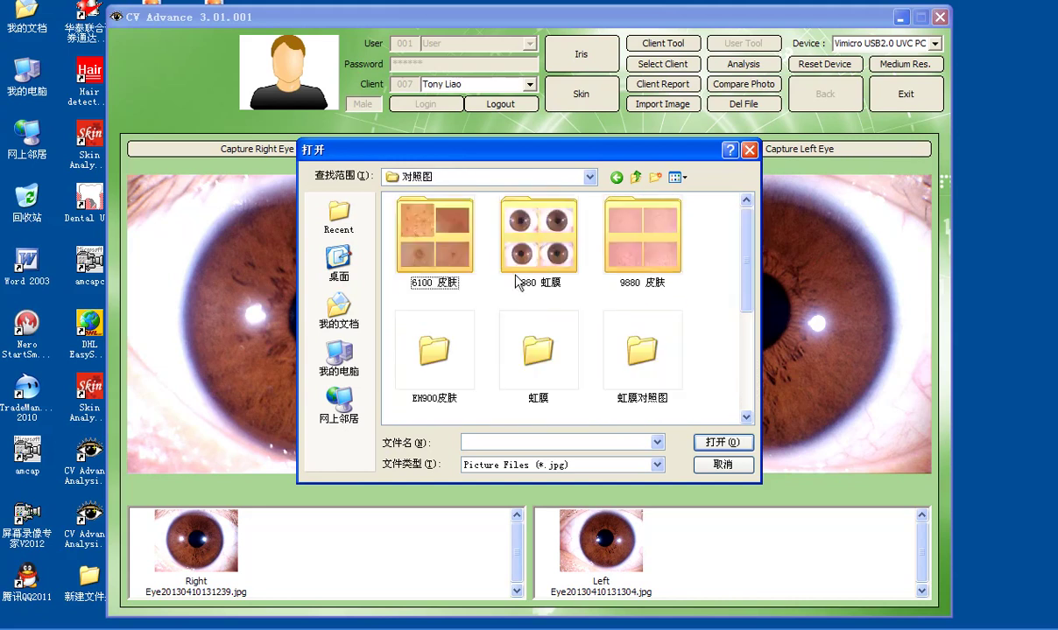
Choose 000.jpg from the EH900U虹膜 folder inside 虹膜 and import it as a right-eye image.
{"action": "double_click", "coordinate": [541, 255]}
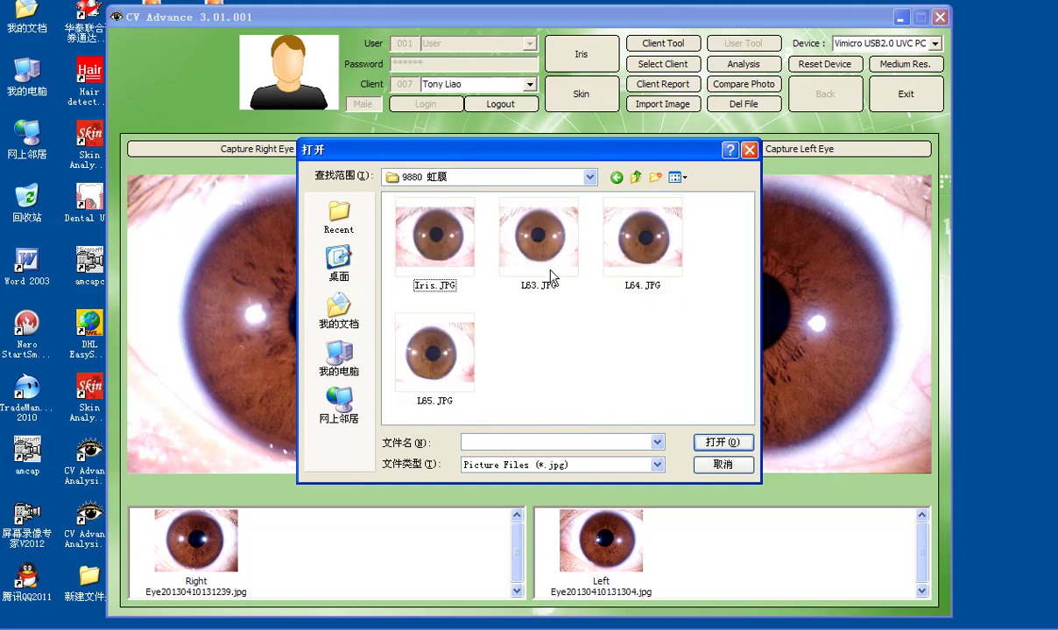
{"action": "left_click", "coordinate": [635, 176]}
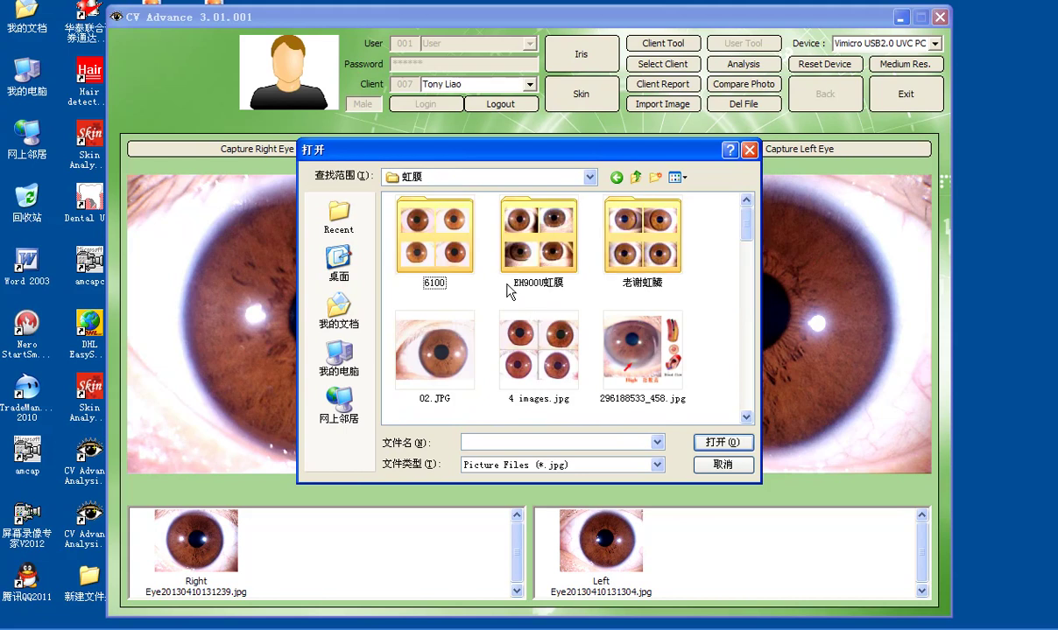
{"action": "double_click", "coordinate": [533, 223]}
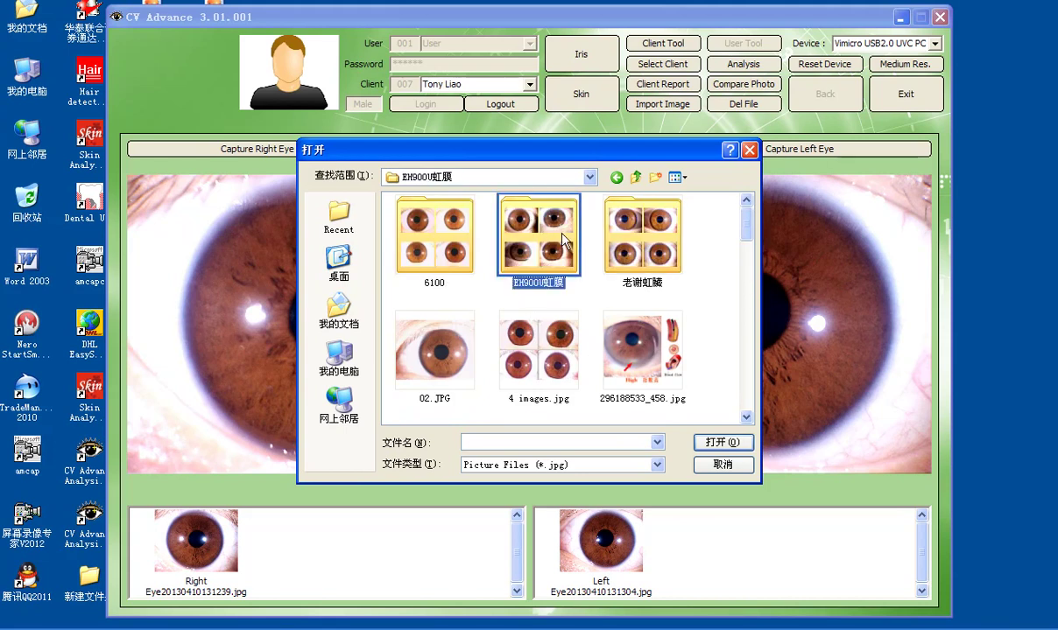
{"action": "left_click", "coordinate": [459, 258]}
{"action": "left_click", "coordinate": [707, 442]}
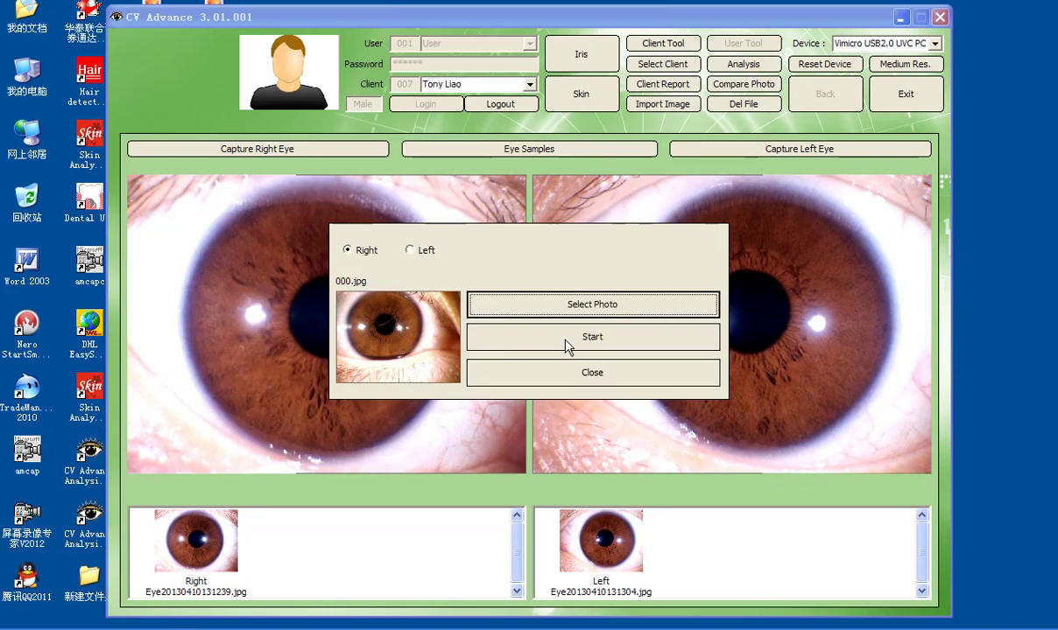
{"action": "left_click", "coordinate": [567, 346]}
{"action": "left_click", "coordinate": [508, 333]}
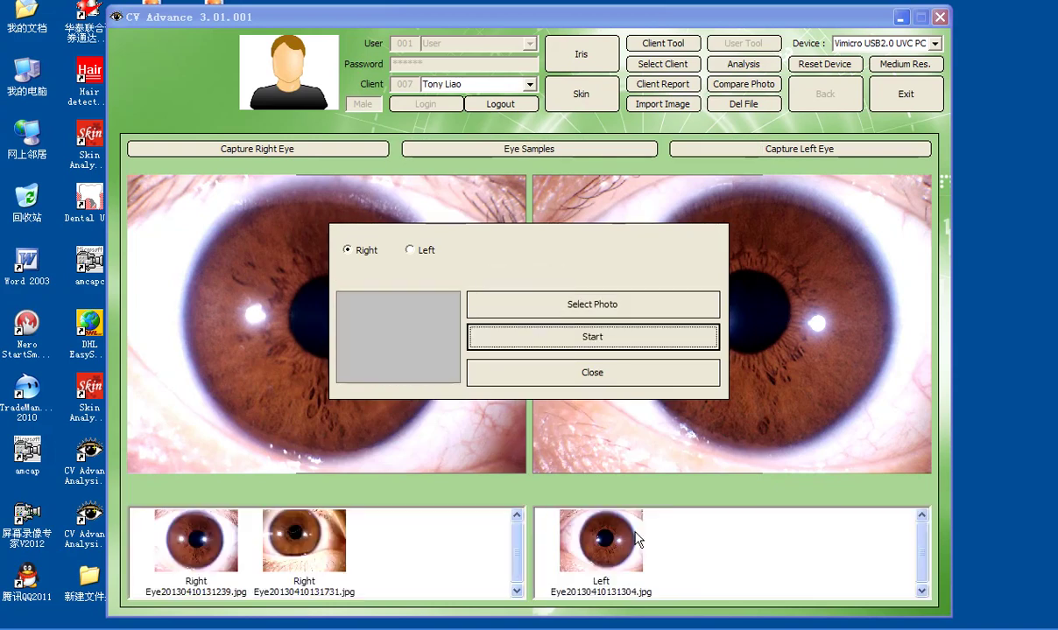
Set the import to the left eye, look through the EH900U虹膜 thumbnails and go up to the 虹膜 folder.
{"action": "left_click", "coordinate": [409, 249]}
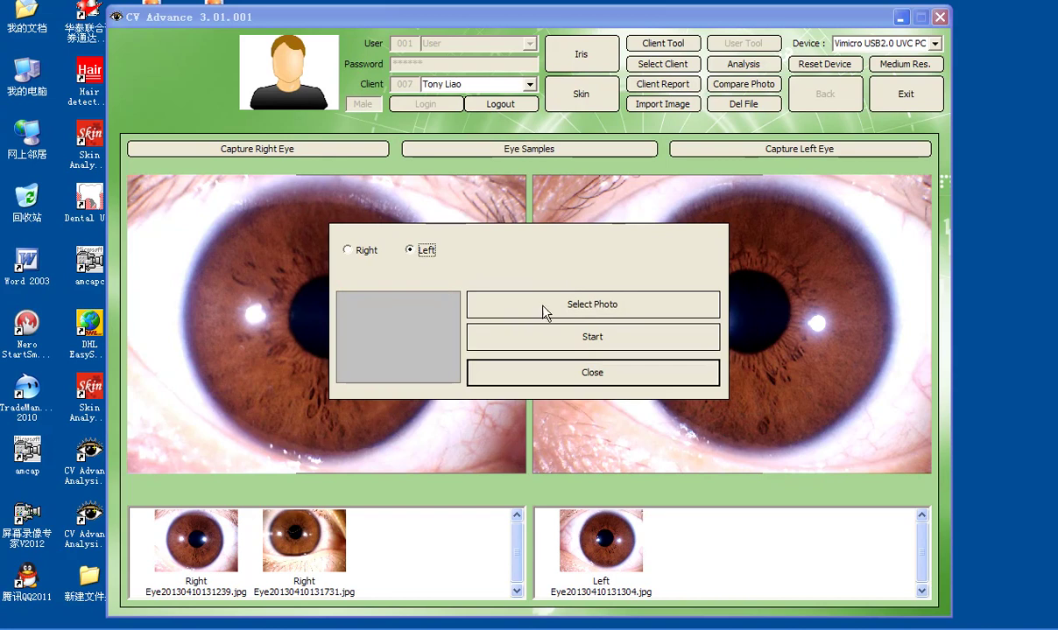
{"action": "left_click", "coordinate": [592, 305]}
{"action": "left_click", "coordinate": [678, 177]}
{"action": "left_click", "coordinate": [692, 237]}
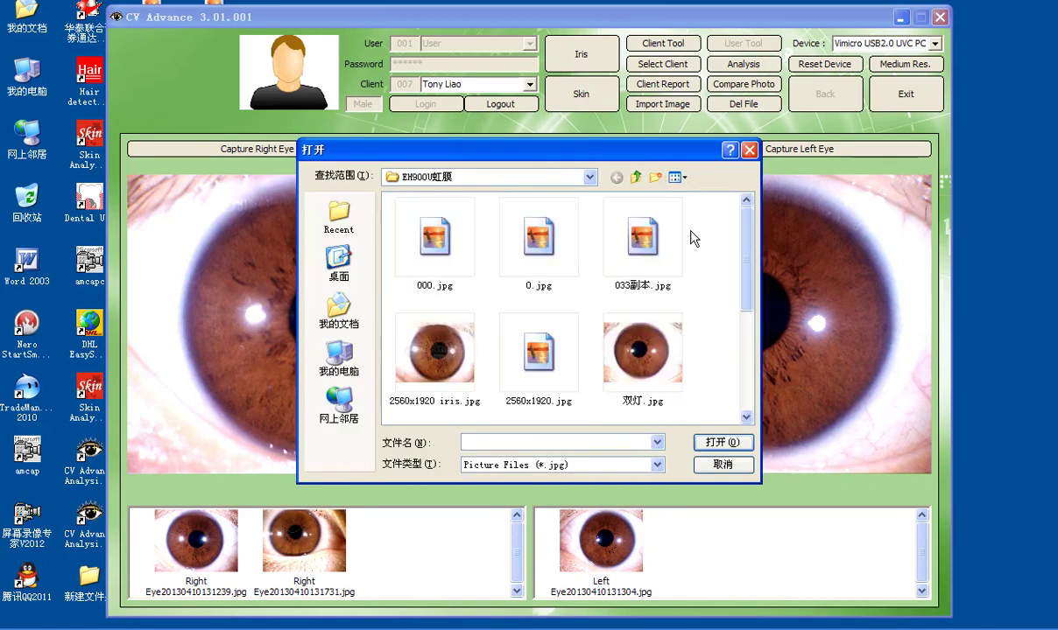
{"action": "scroll", "coordinate": [705, 278], "scroll_direction": "down", "scroll_amount": 3}
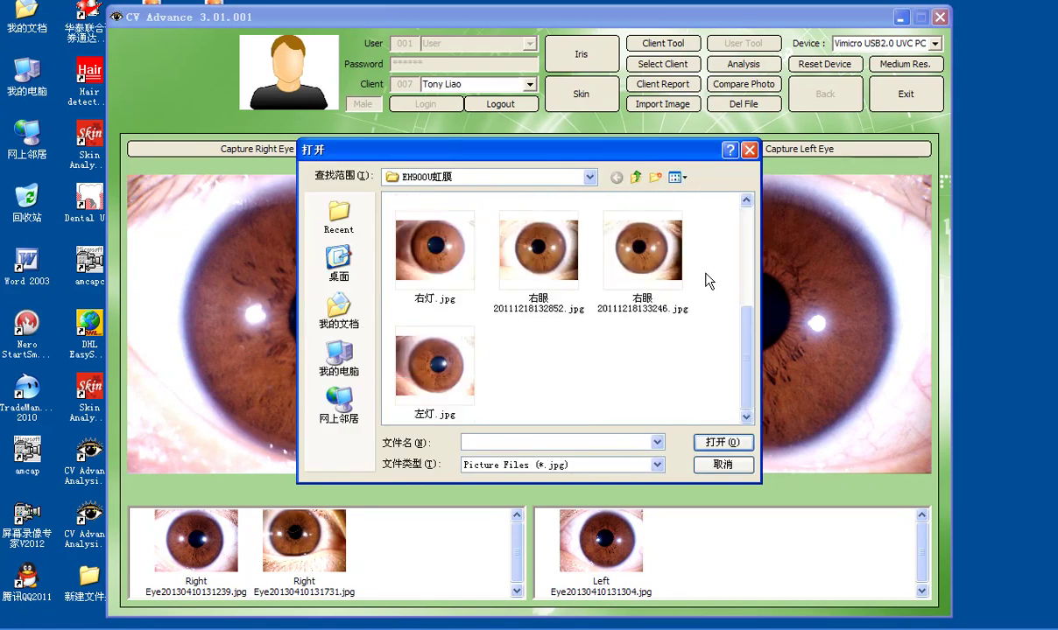
{"action": "scroll", "coordinate": [709, 280], "scroll_direction": "up", "scroll_amount": 5}
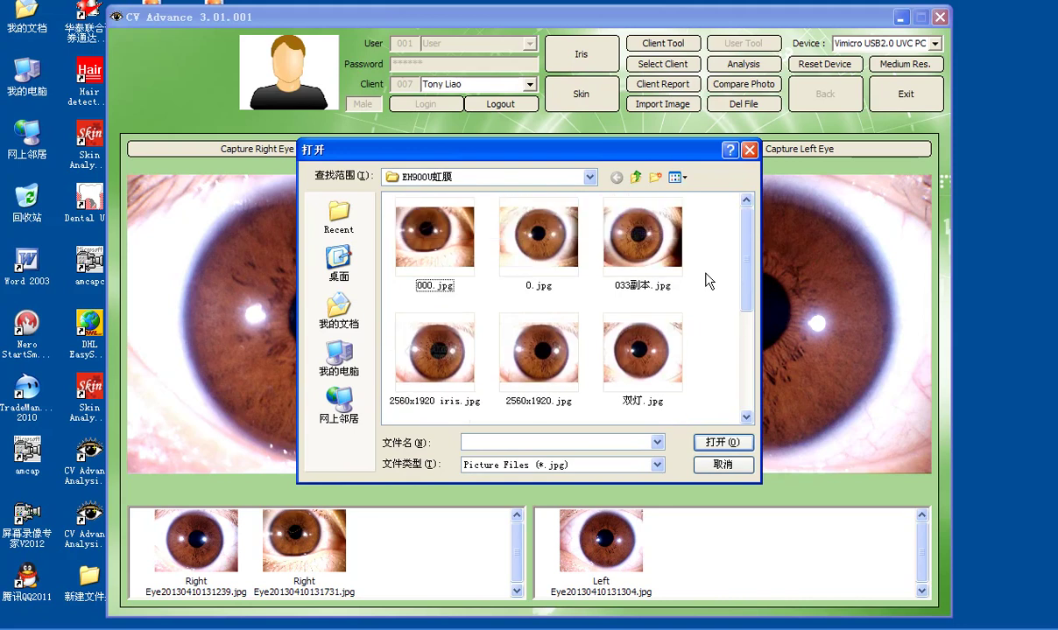
{"action": "left_click", "coordinate": [637, 178]}
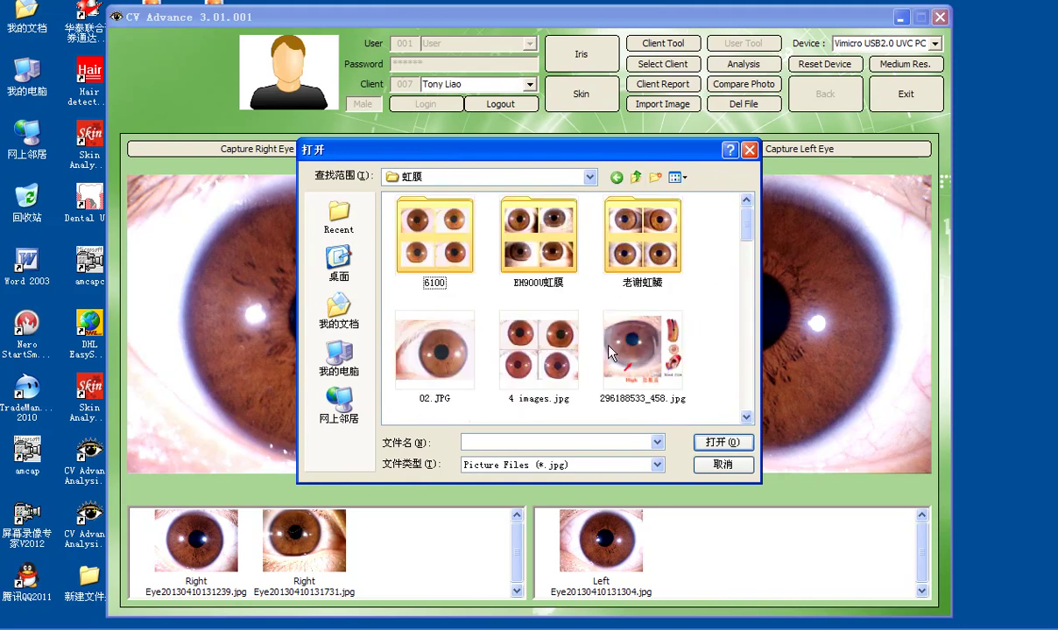
Find 296189193_350.jpg in the 虹膜 folder and import it as a left-eye image.
{"action": "scroll", "coordinate": [702, 276], "scroll_direction": "down", "scroll_amount": 10}
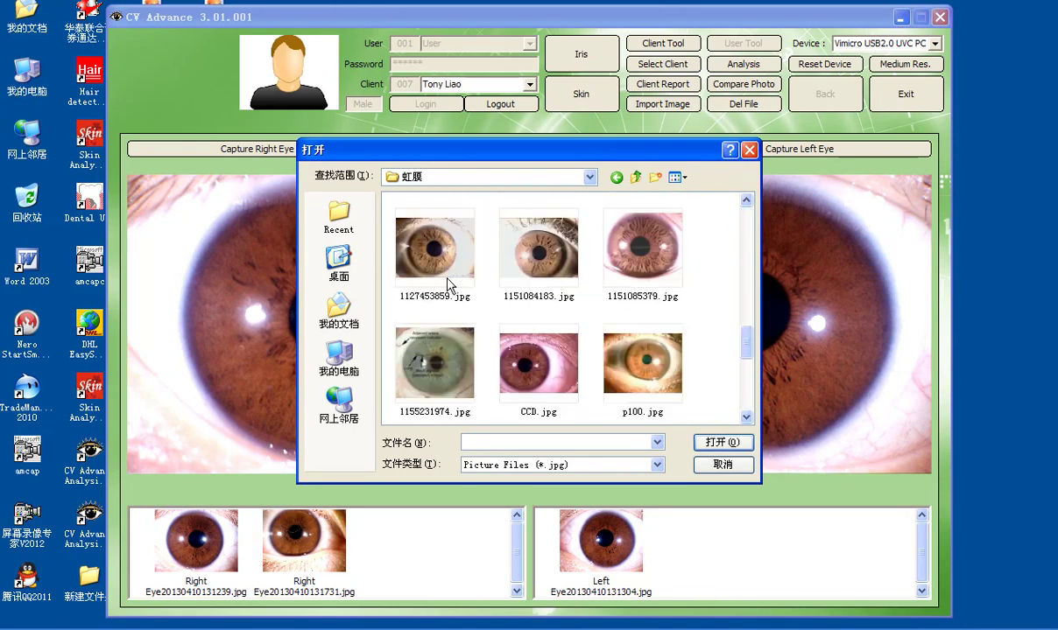
{"action": "scroll", "coordinate": [456, 320], "scroll_direction": "down", "scroll_amount": 3}
{"action": "scroll", "coordinate": [444, 315], "scroll_direction": "up", "scroll_amount": 3}
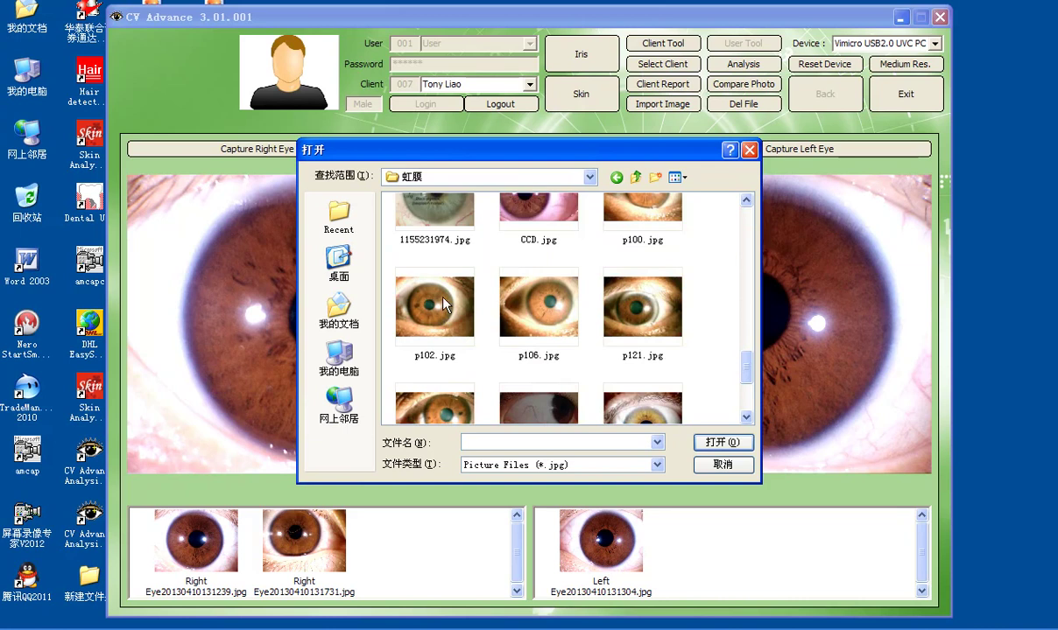
{"action": "scroll", "coordinate": [446, 304], "scroll_direction": "up", "scroll_amount": 2}
{"action": "scroll", "coordinate": [465, 327], "scroll_direction": "up", "scroll_amount": 3}
{"action": "left_click", "coordinate": [446, 353]}
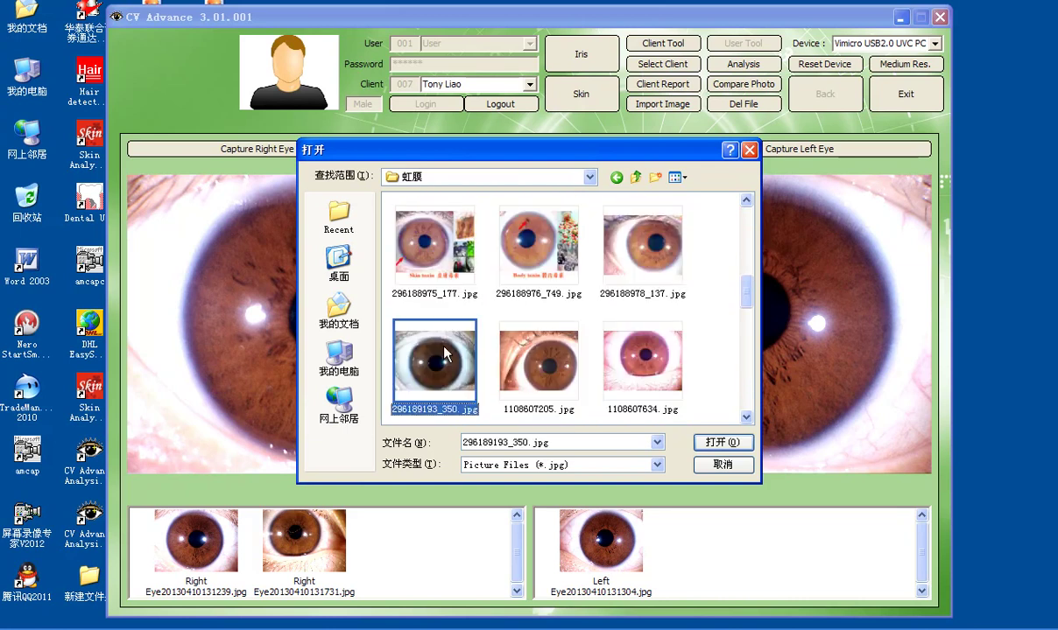
{"action": "left_click", "coordinate": [746, 442]}
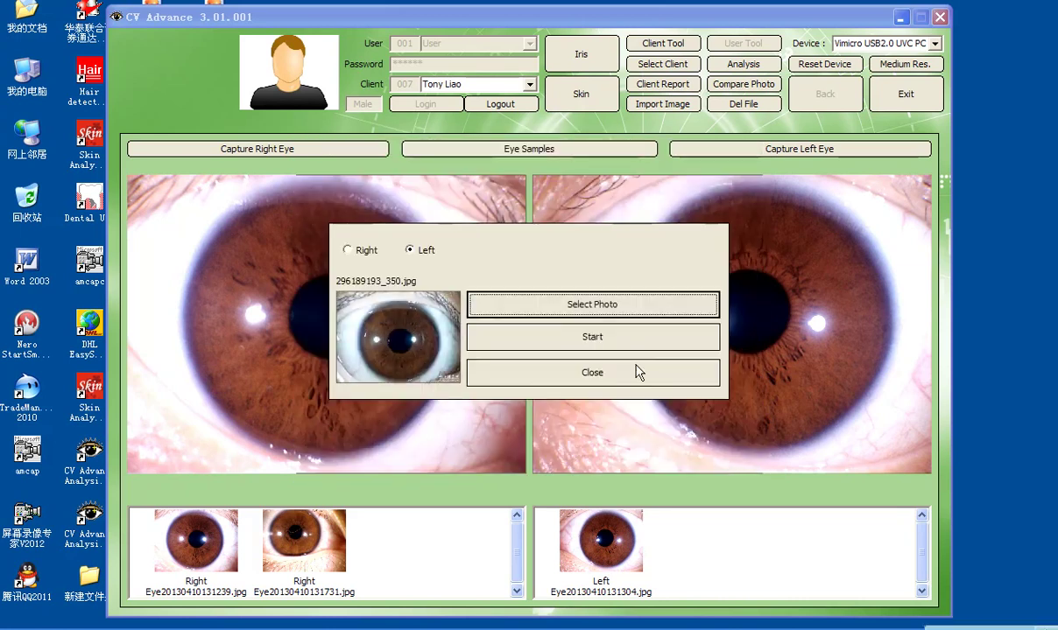
{"action": "left_click", "coordinate": [606, 338]}
{"action": "left_click", "coordinate": [528, 334]}
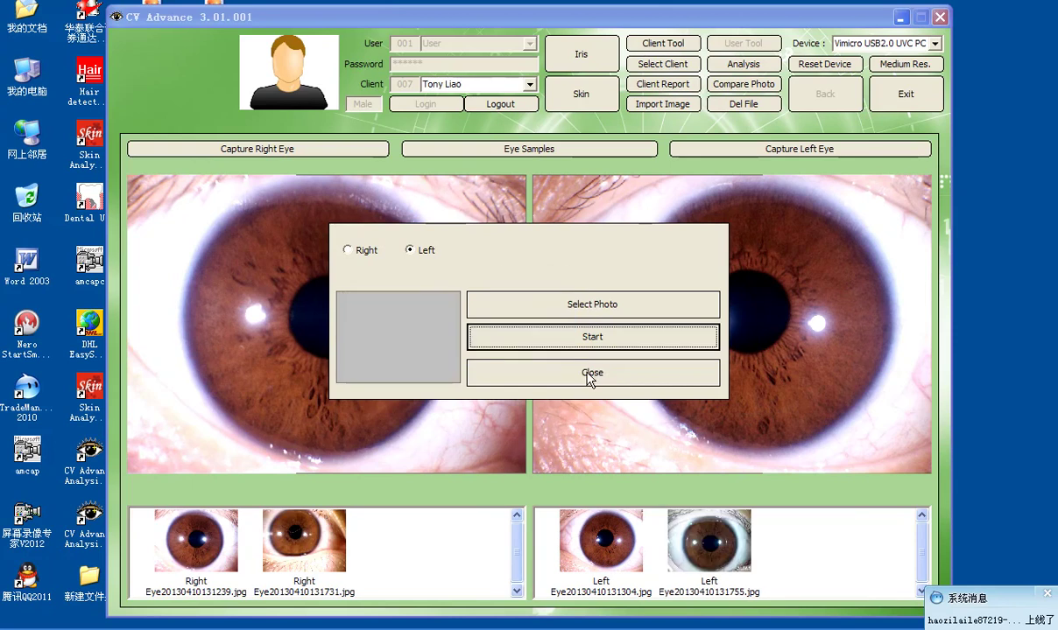
Finish importing and display the newly imported left and right eye photos.
{"action": "left_click", "coordinate": [557, 370]}
{"action": "left_click", "coordinate": [660, 598]}
{"action": "left_click", "coordinate": [311, 557]}
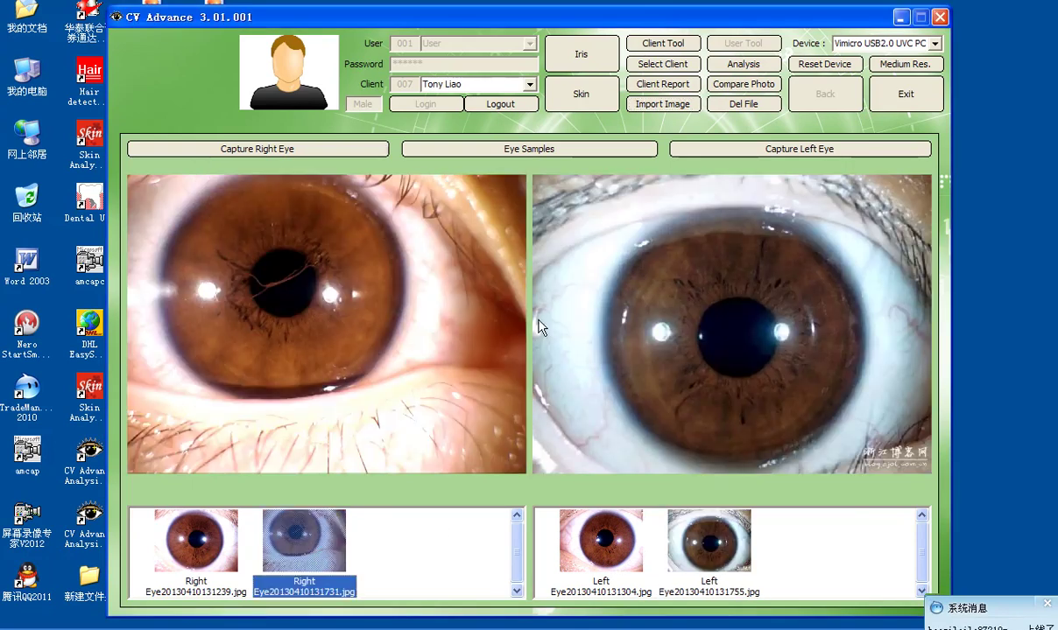
Compare all four left and right eye photos together and close the comparison.
{"action": "left_click", "coordinate": [756, 85]}
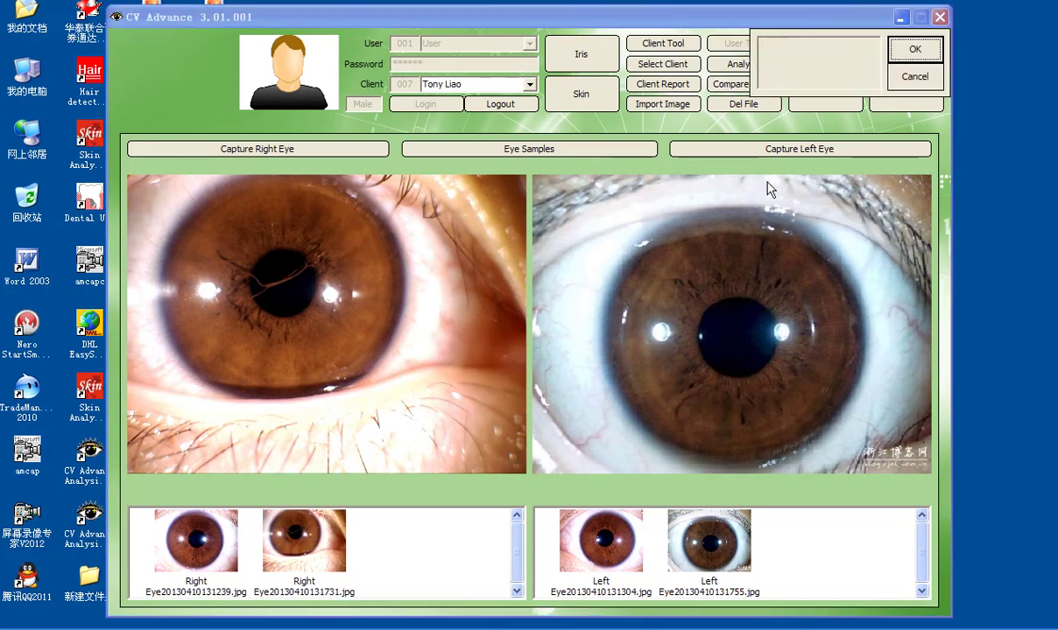
{"action": "left_click", "coordinate": [670, 516]}
{"action": "left_click", "coordinate": [601, 550]}
{"action": "left_click", "coordinate": [326, 545]}
{"action": "left_click", "coordinate": [196, 540]}
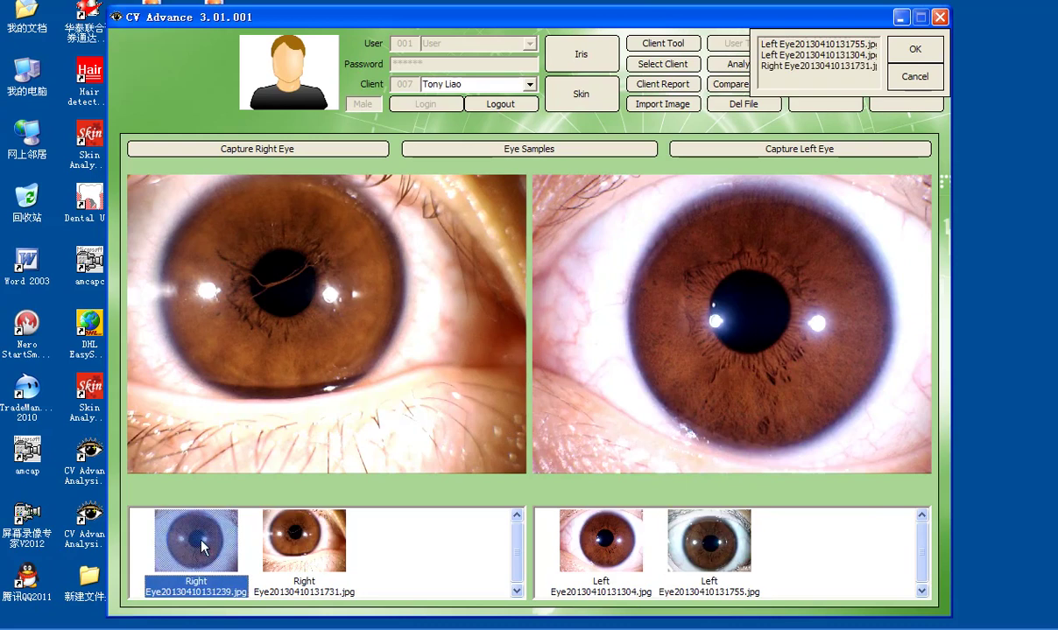
{"action": "left_click", "coordinate": [913, 49]}
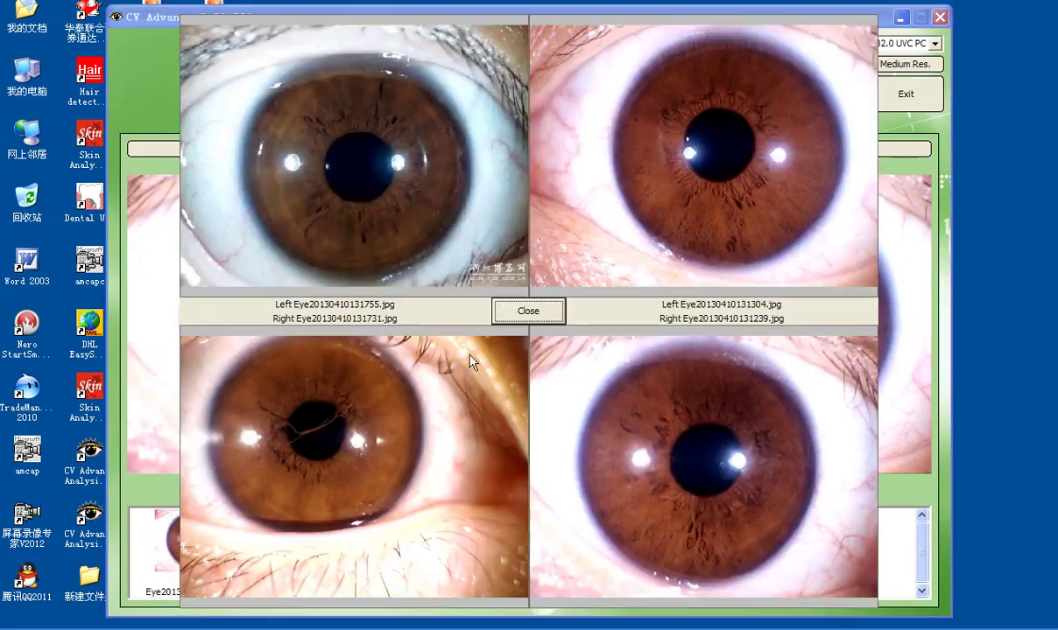
{"action": "left_click", "coordinate": [528, 311]}
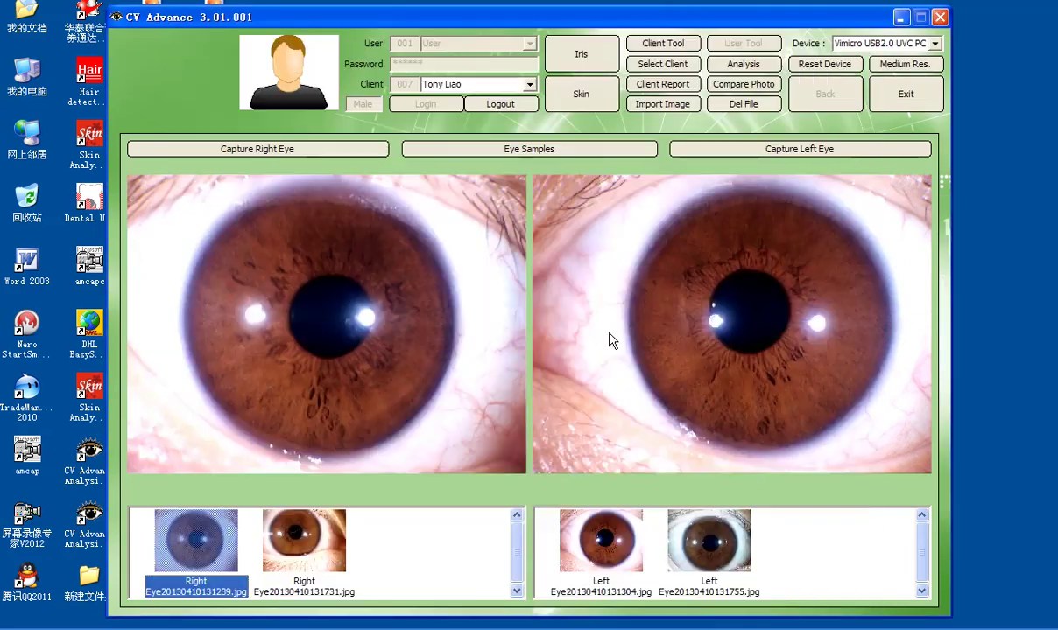
Display both imported eye photos and open the eye samples for comparison, viewing the left and ending on the right eye.
{"action": "left_click", "coordinate": [711, 550]}
{"action": "left_click", "coordinate": [293, 553]}
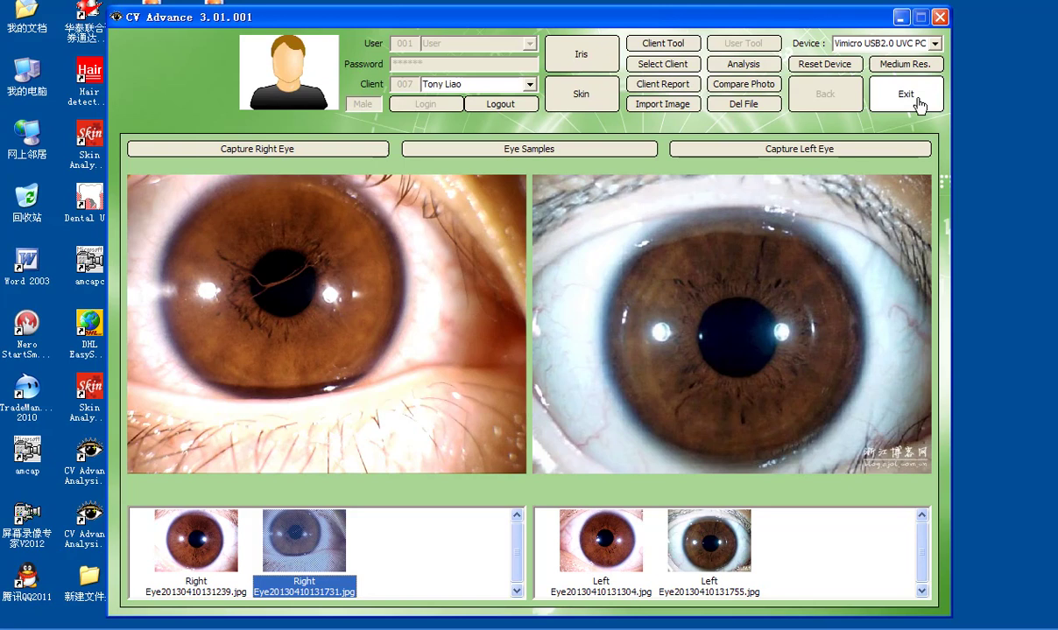
{"action": "left_click", "coordinate": [557, 155]}
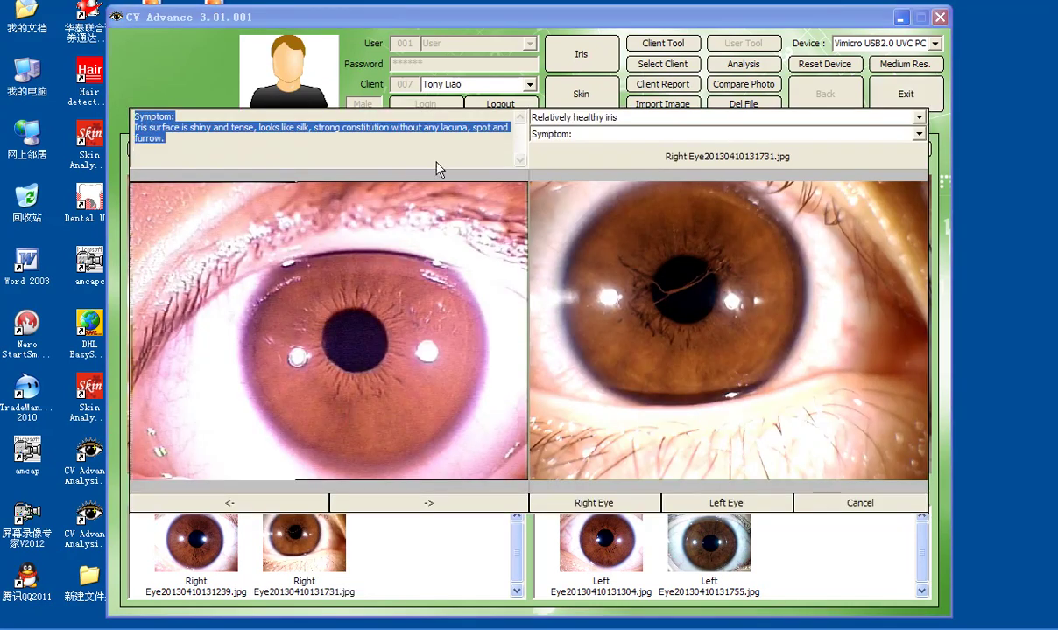
{"action": "left_click", "coordinate": [709, 503]}
{"action": "left_click", "coordinate": [592, 503]}
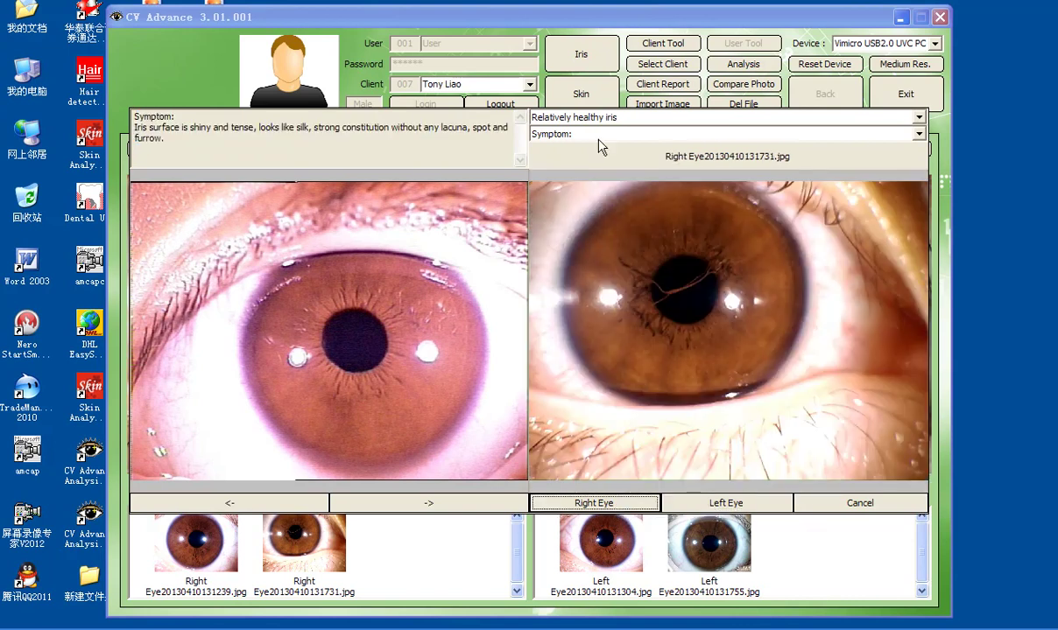
Switch the samples to the Six Diathesis category and view the Lacuna and Spot samples beside the right eye.
{"action": "left_click", "coordinate": [639, 135]}
{"action": "left_click", "coordinate": [703, 113]}
{"action": "left_click", "coordinate": [708, 117]}
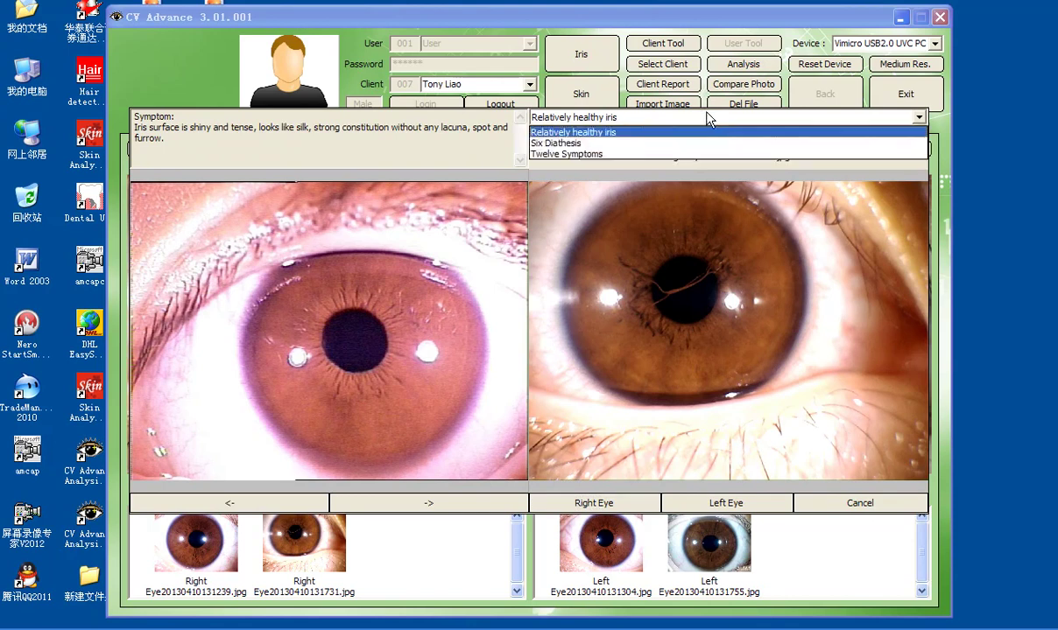
{"action": "left_click", "coordinate": [602, 143]}
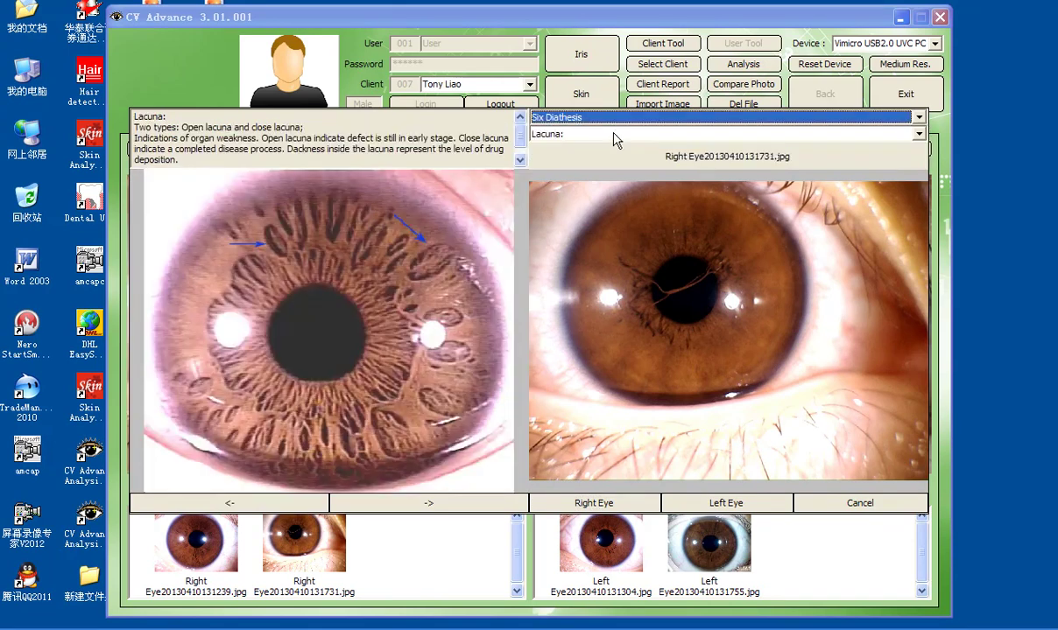
{"action": "left_click", "coordinate": [588, 133]}
{"action": "left_click", "coordinate": [607, 160]}
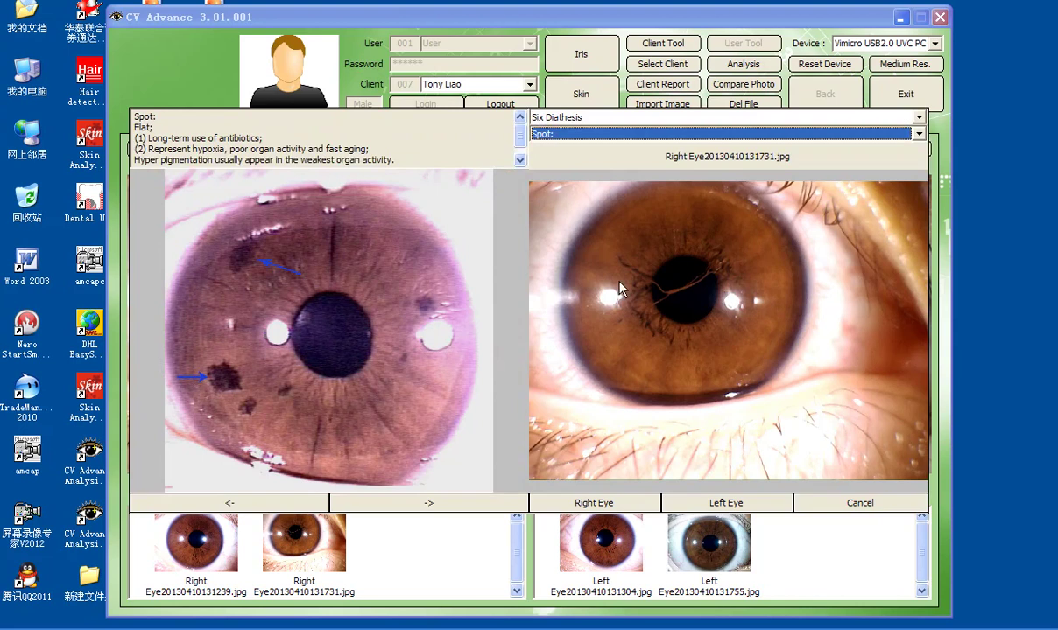
View the Pit, Radii Solaris, Colour and Density samples beside the right-eye photo.
{"action": "left_click", "coordinate": [609, 134]}
{"action": "left_click", "coordinate": [604, 171]}
{"action": "left_click", "coordinate": [610, 134]}
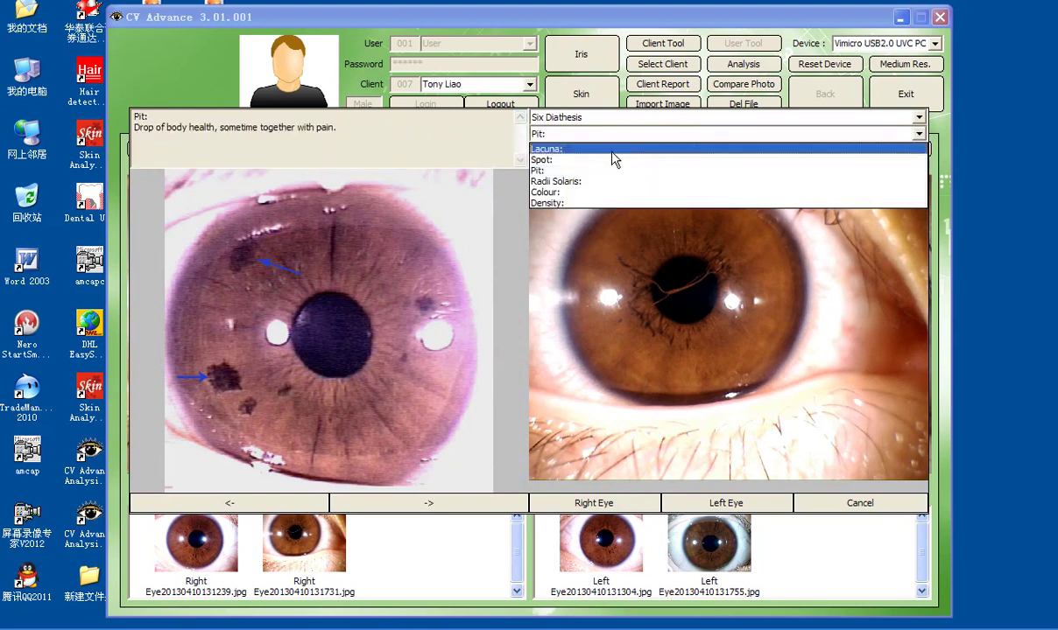
{"action": "left_click", "coordinate": [608, 181]}
{"action": "left_click", "coordinate": [604, 133]}
{"action": "left_click", "coordinate": [590, 192]}
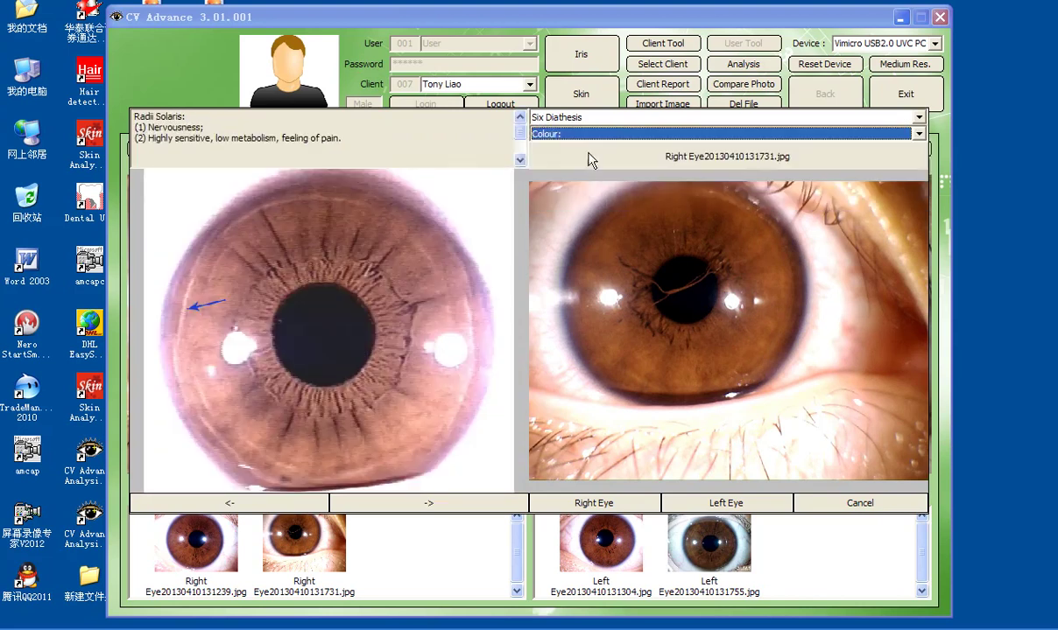
{"action": "left_click", "coordinate": [590, 136]}
{"action": "left_click", "coordinate": [589, 204]}
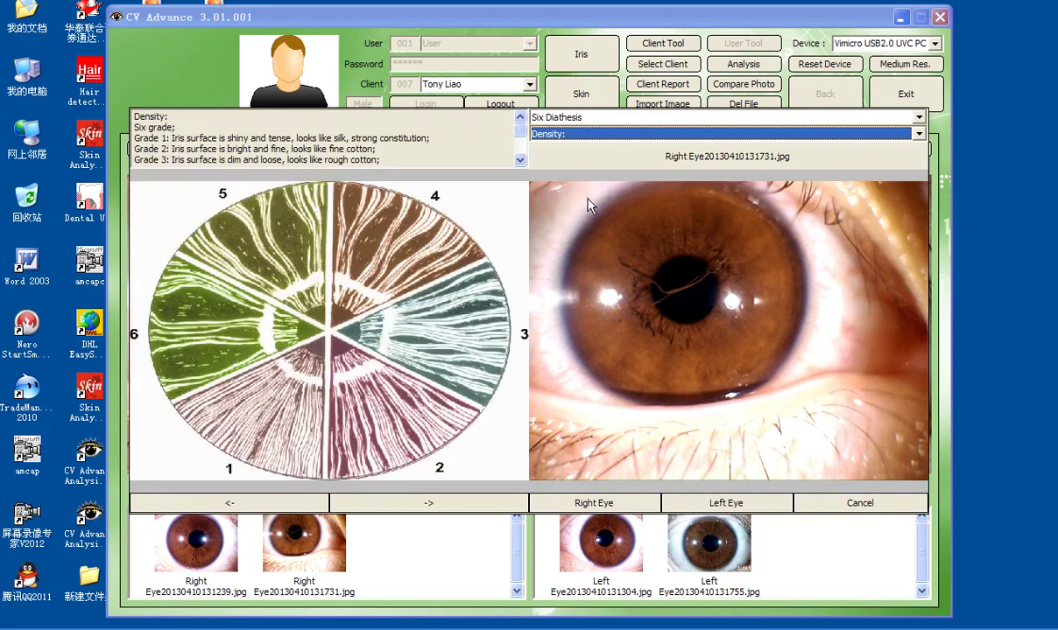
Switch the samples to Twelve Symptoms and view Ballooned Intestines and Lymphatic and Circulatory Systems Ciliary Zone beside the right eye.
{"action": "left_click", "coordinate": [627, 118]}
{"action": "left_click", "coordinate": [630, 152]}
{"action": "left_click", "coordinate": [618, 134]}
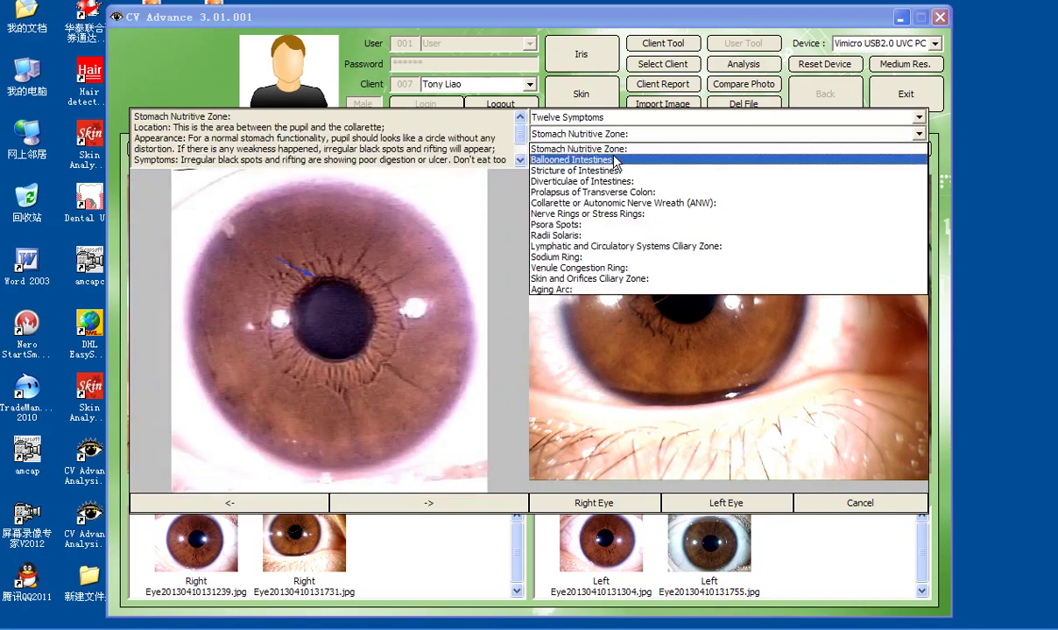
{"action": "left_click", "coordinate": [616, 161]}
{"action": "left_click", "coordinate": [617, 134]}
{"action": "left_click", "coordinate": [618, 246]}
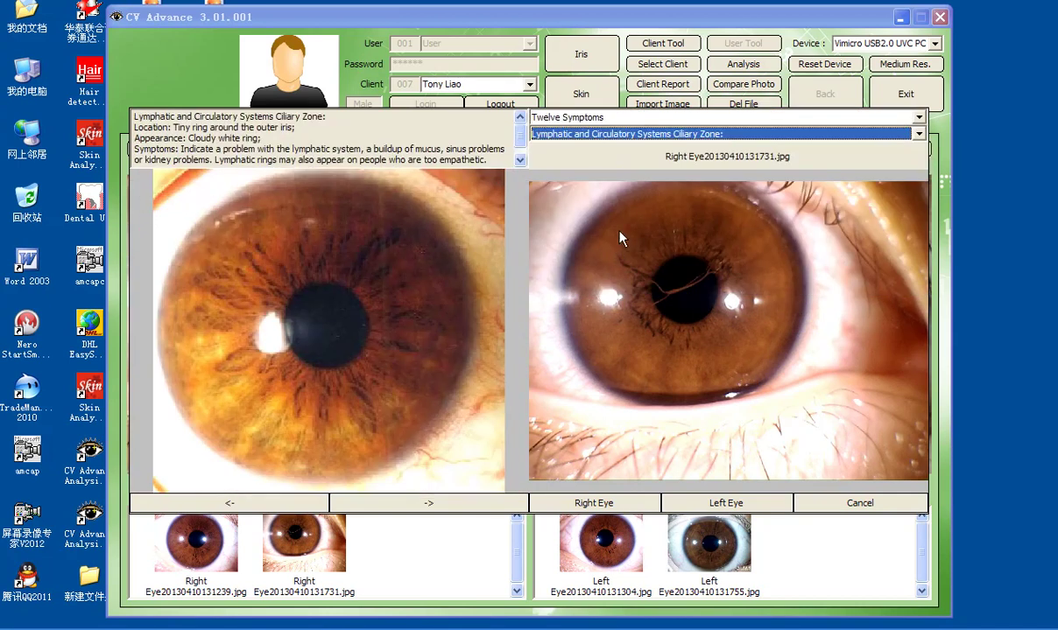
View the Skin and Orifices Ciliary Zone and Aging Arc samples beside the right-eye photo and close the sample comparison.
{"action": "left_click", "coordinate": [699, 136]}
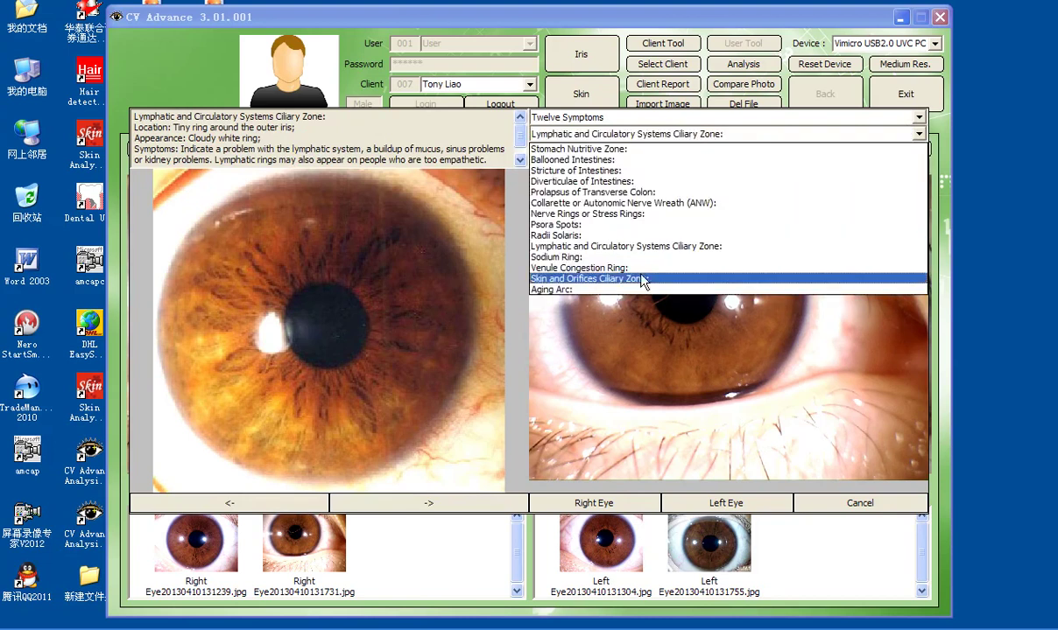
{"action": "left_click", "coordinate": [642, 279]}
{"action": "left_click", "coordinate": [624, 133]}
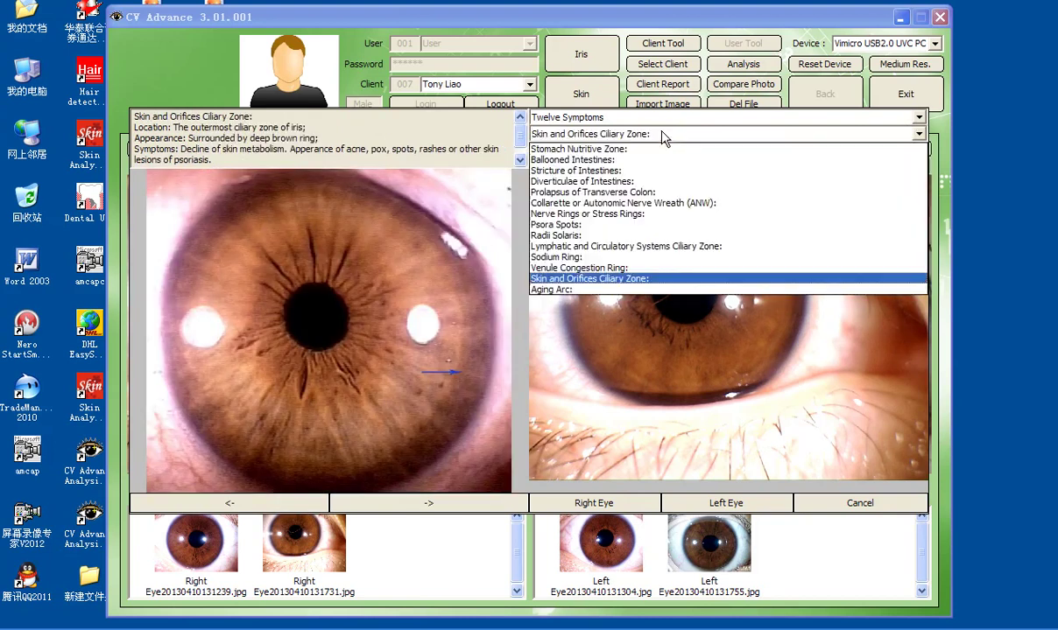
{"action": "left_click", "coordinate": [600, 290]}
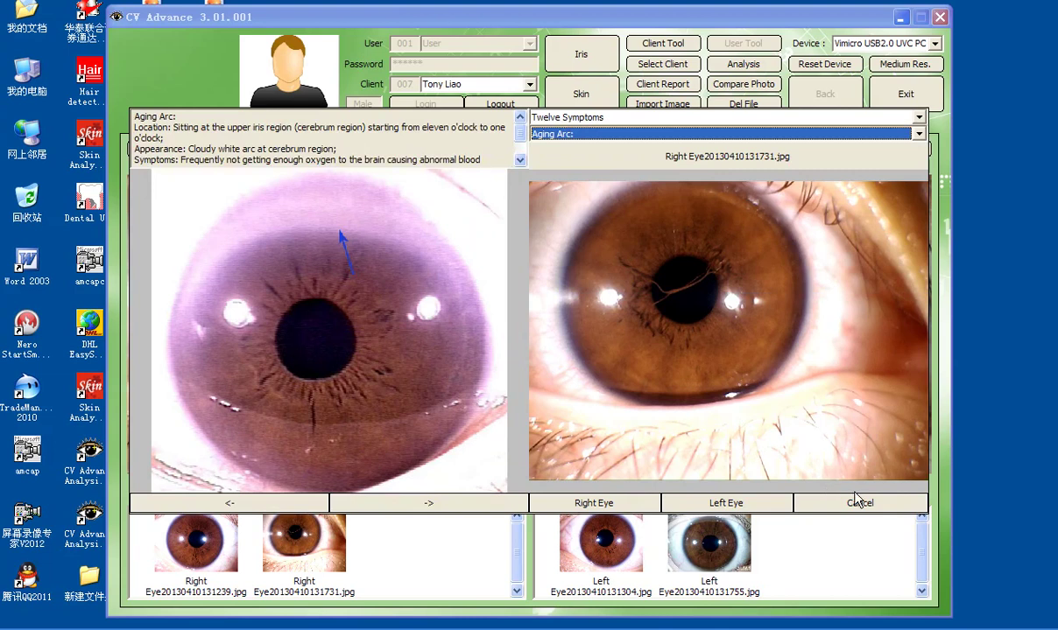
{"action": "left_click", "coordinate": [859, 503]}
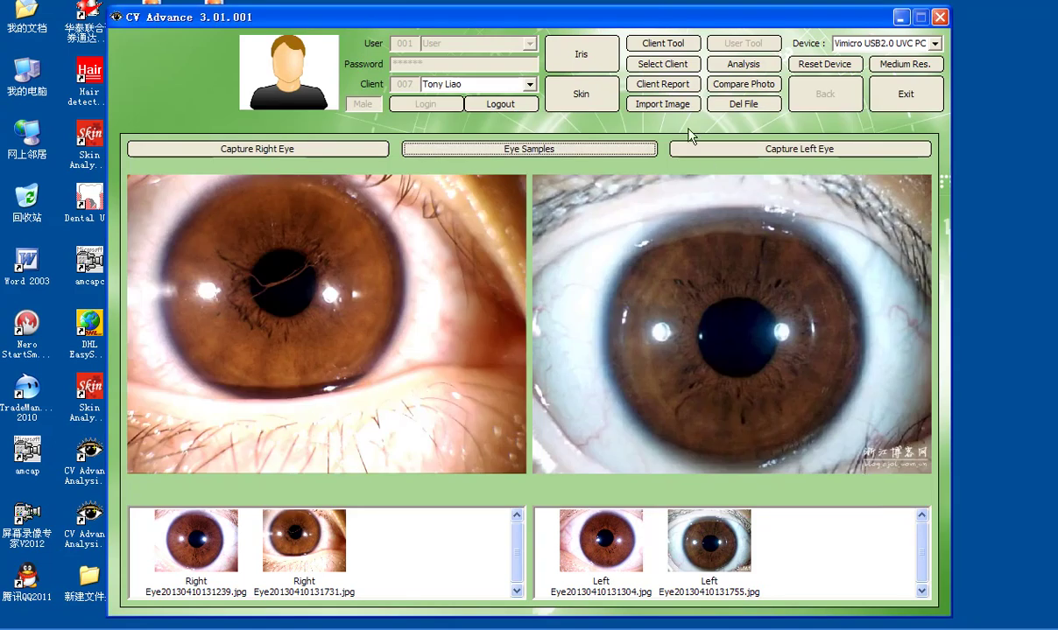
Display the client's saved iris report 20130410131552.rpt and return to the eye photos.
{"action": "left_click", "coordinate": [663, 84]}
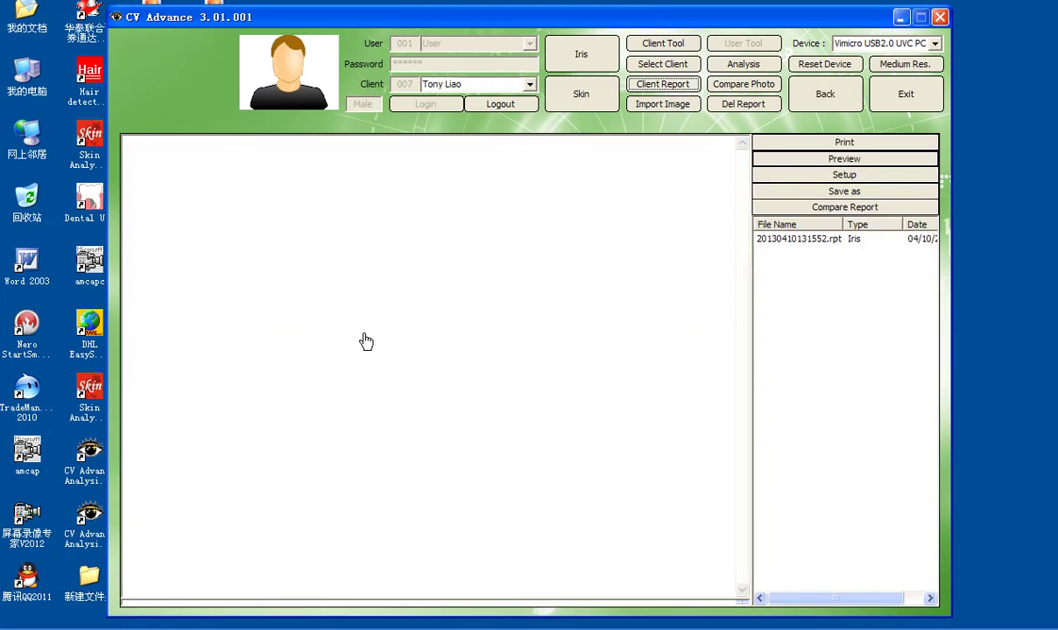
{"action": "left_click", "coordinate": [854, 240]}
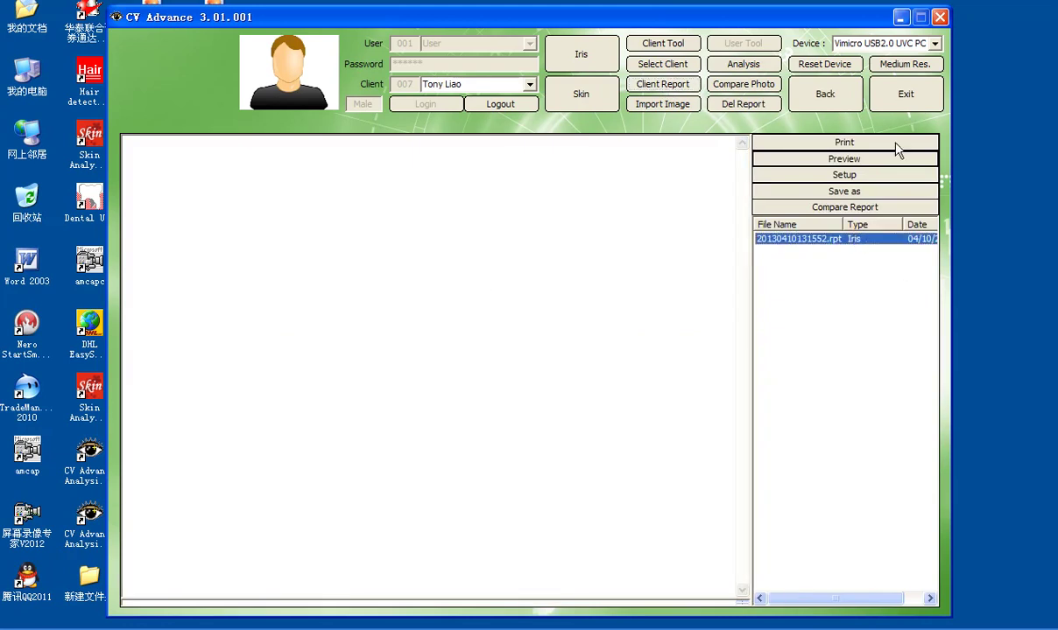
{"action": "double_click", "coordinate": [841, 238]}
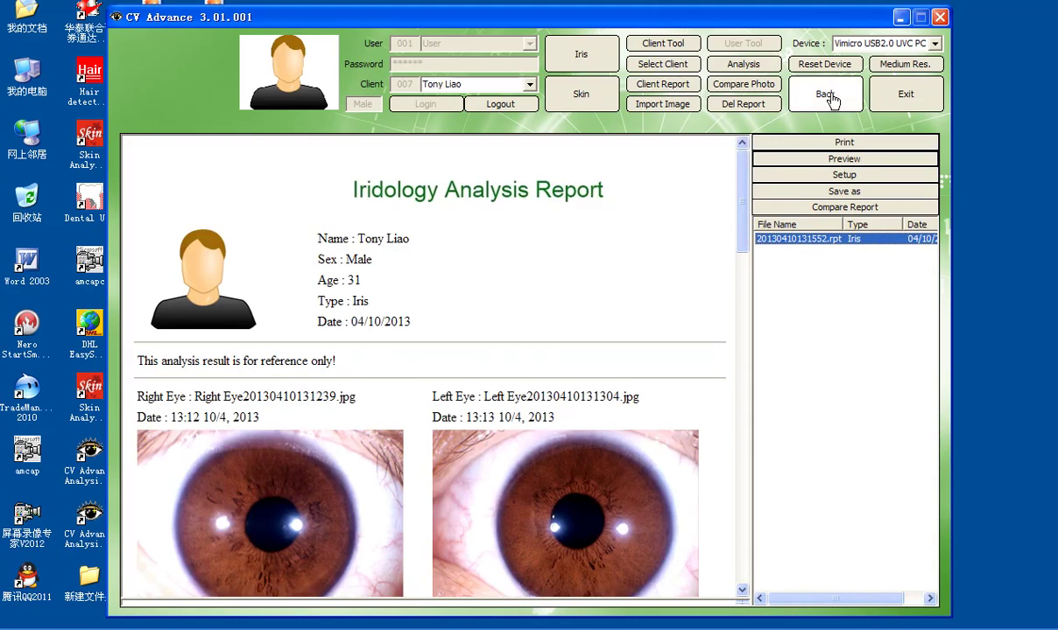
{"action": "left_click", "coordinate": [830, 96]}
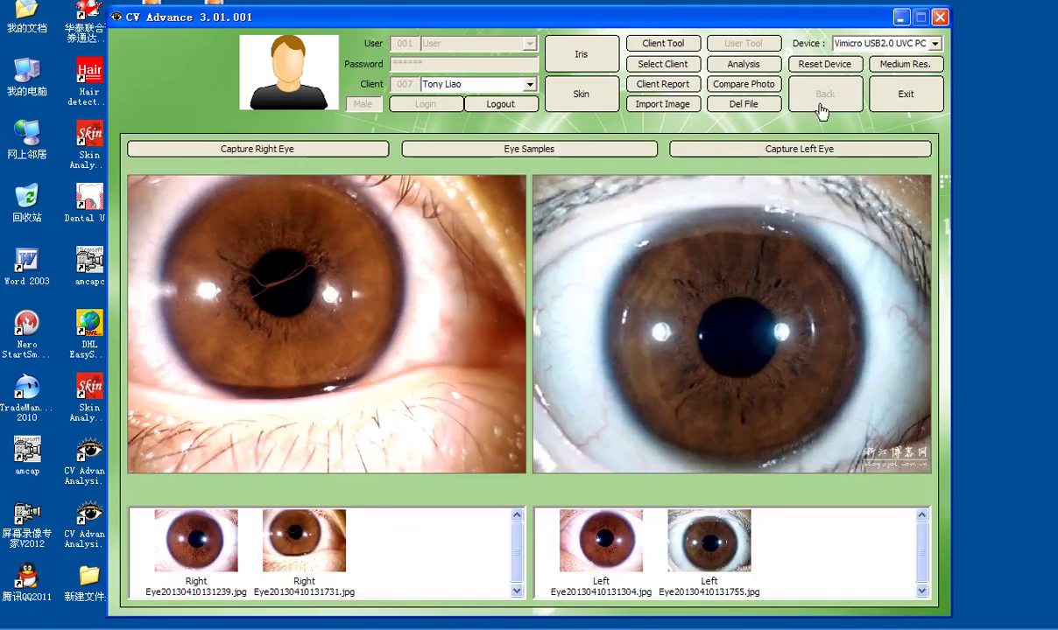
Open and close the client records, and exit the program with confirmation.
{"action": "left_click", "coordinate": [644, 64]}
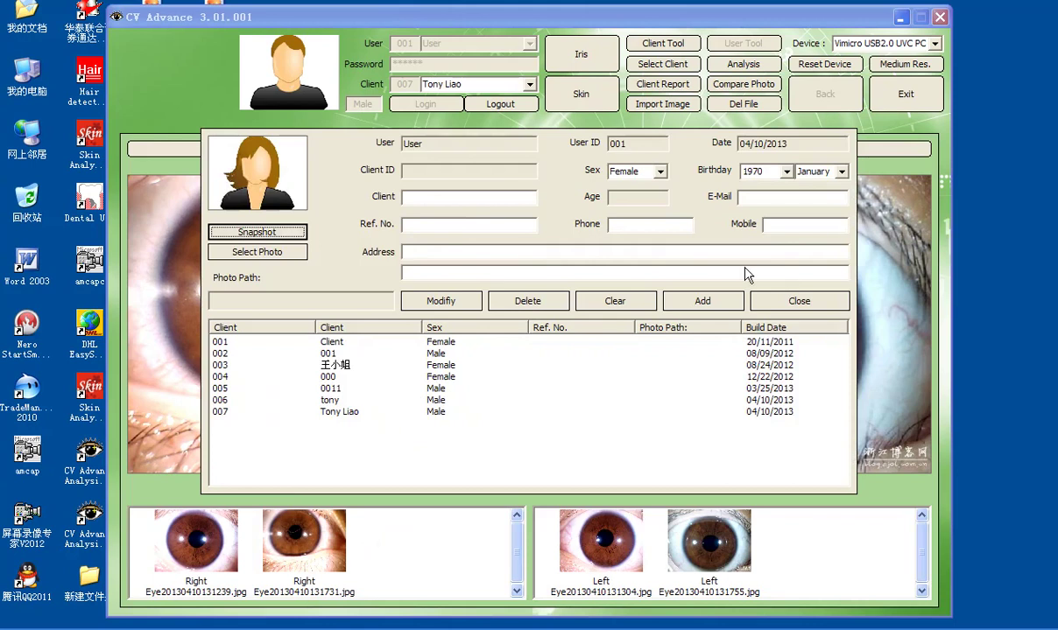
{"action": "left_click", "coordinate": [799, 301]}
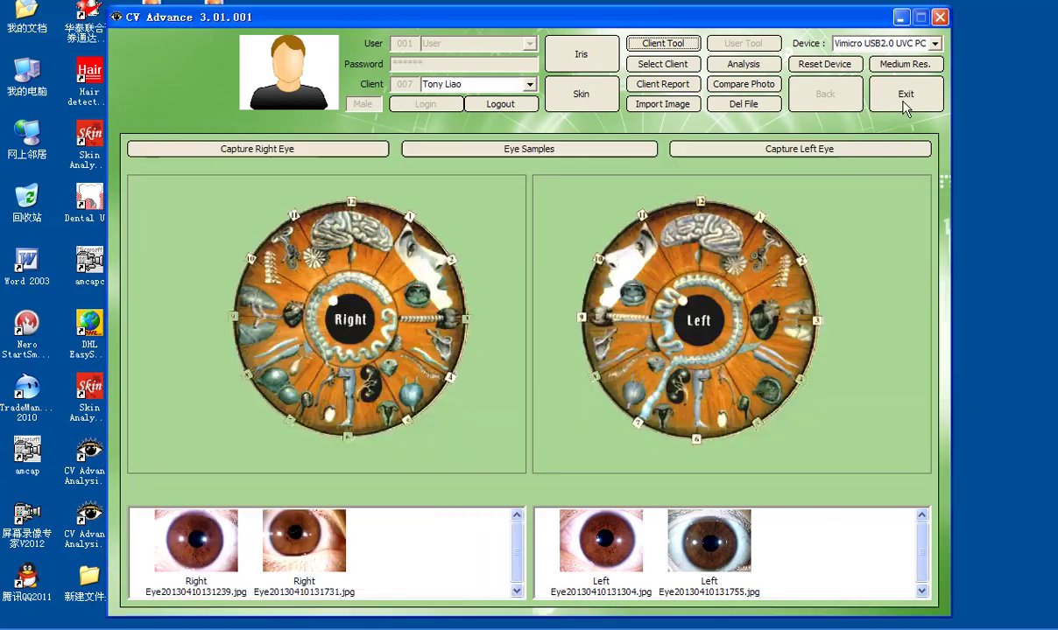
{"action": "left_click", "coordinate": [904, 101]}
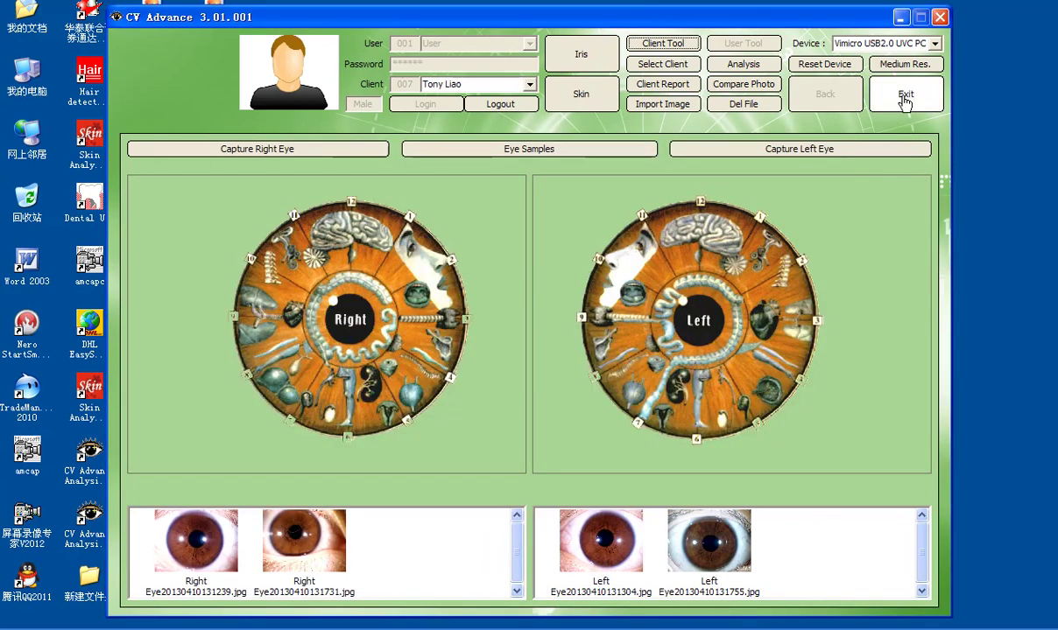
{"action": "left_click", "coordinate": [904, 98]}
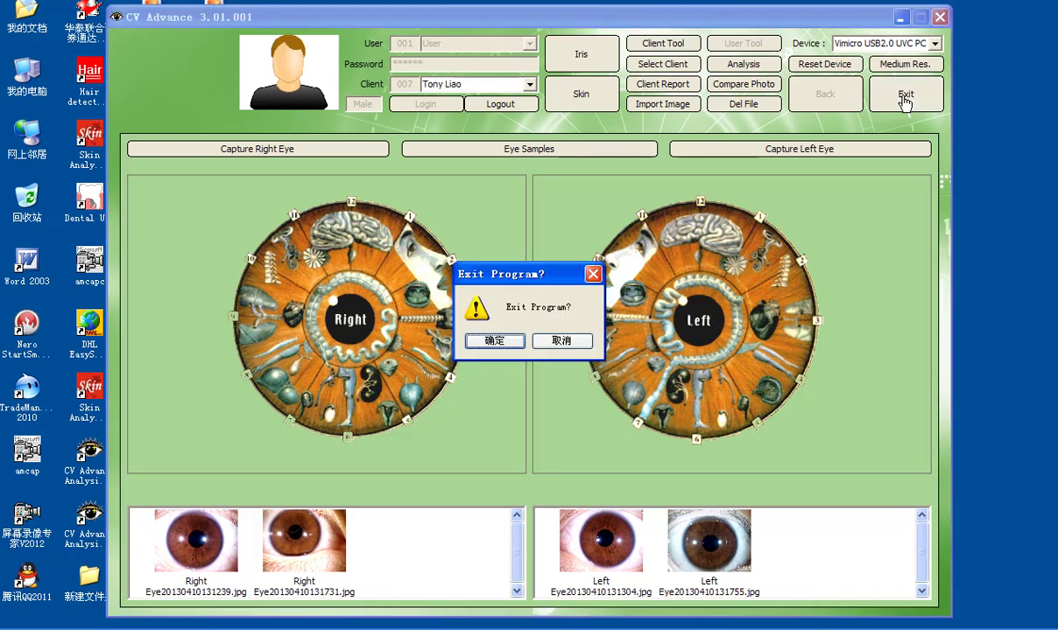
{"action": "left_click", "coordinate": [494, 340]}
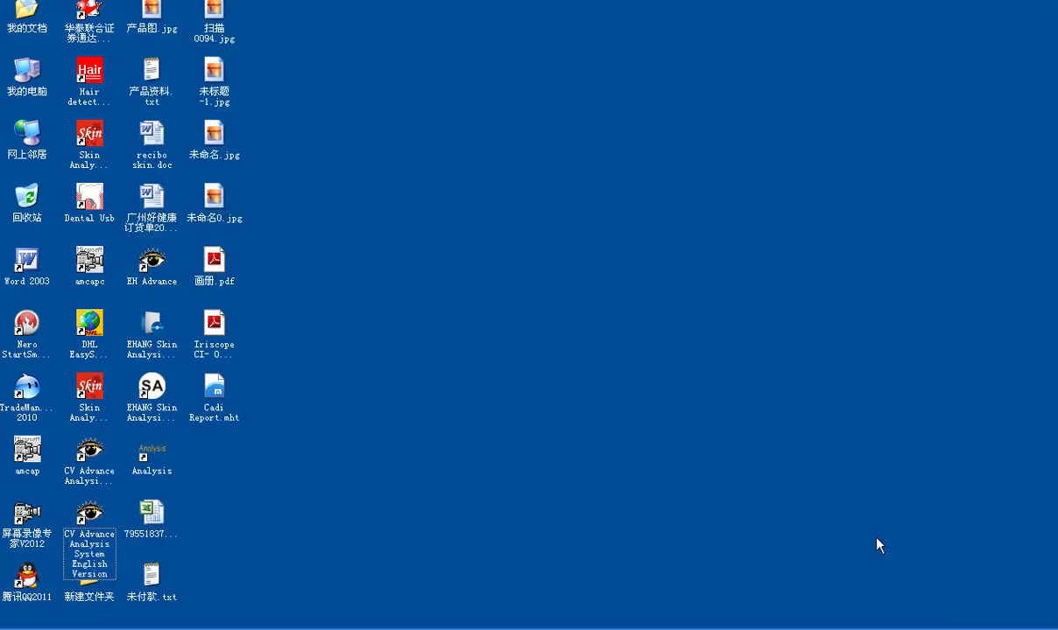
{"action": "mouse_move", "coordinate": [716, 628]}
{"action": "right_click", "coordinate": [516, 618]}
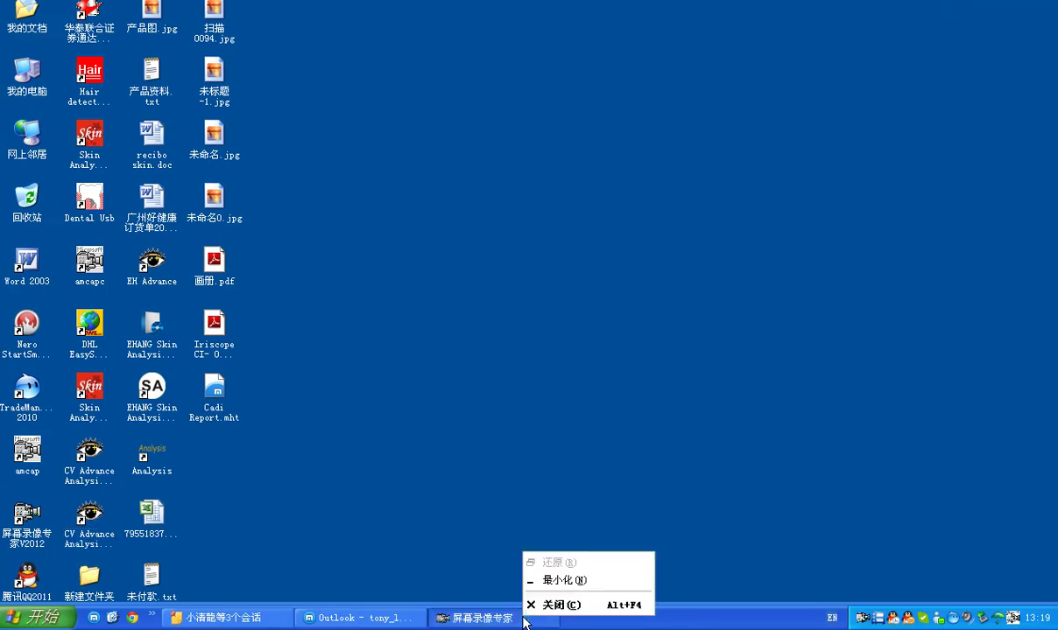
{"action": "left_click", "coordinate": [556, 606]}
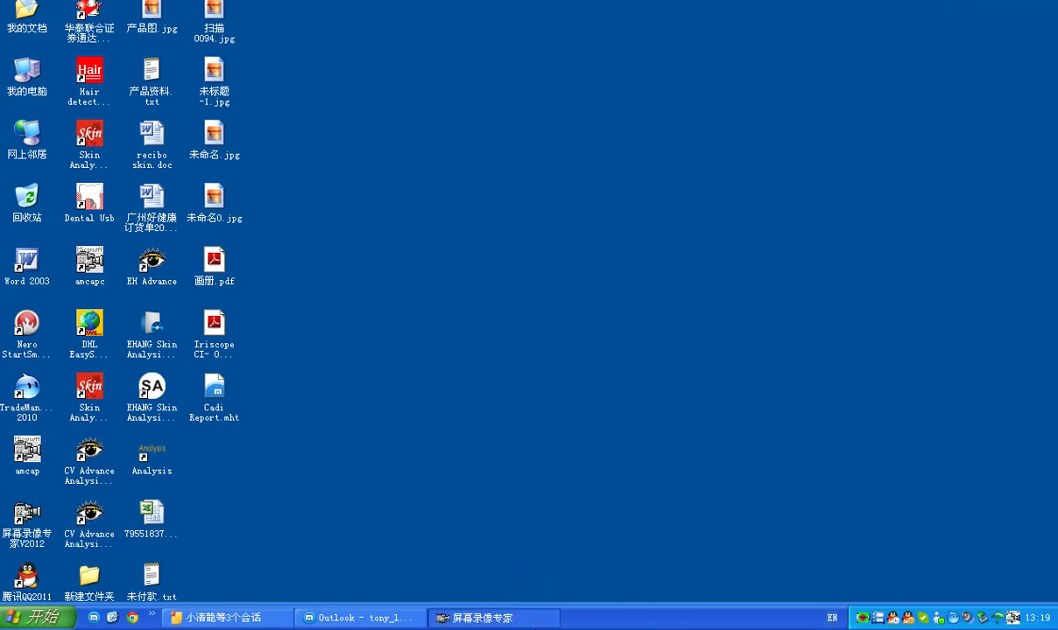
{"action": "left_click", "coordinate": [863, 619]}
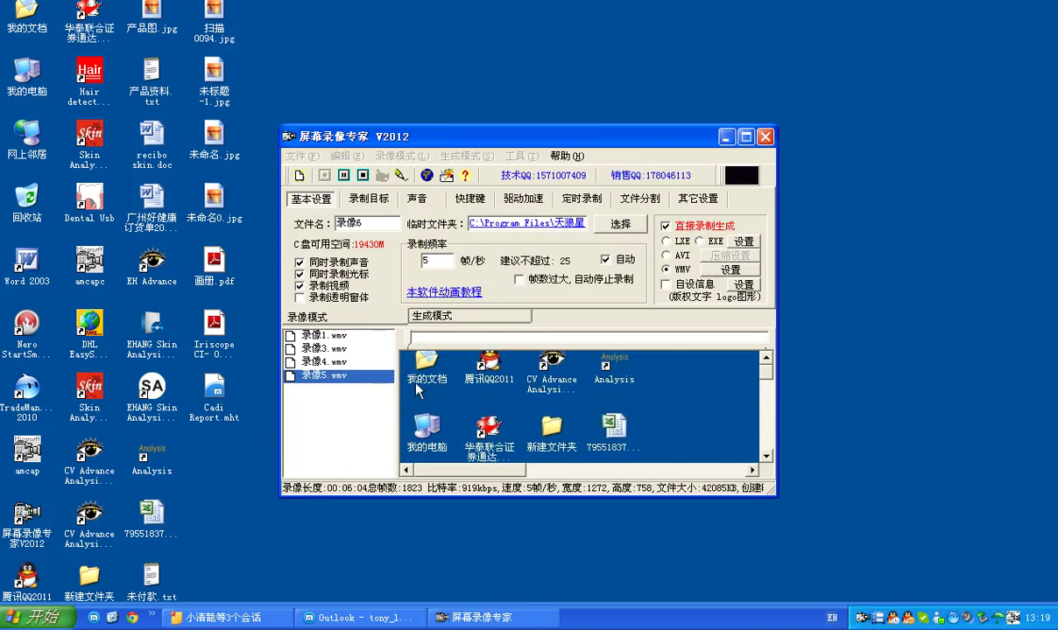